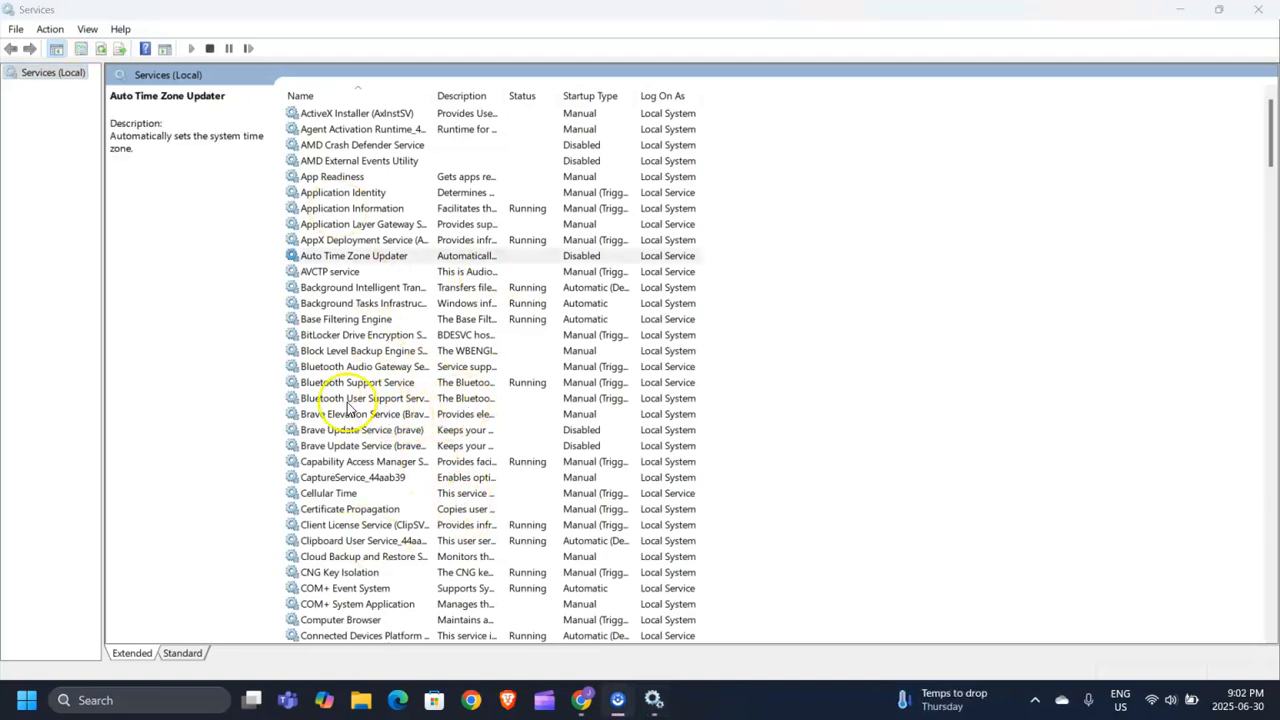
Review the Bluetooth Audio Gateway Service properties, leaving its startup type at Manual.
left_click(338, 370)
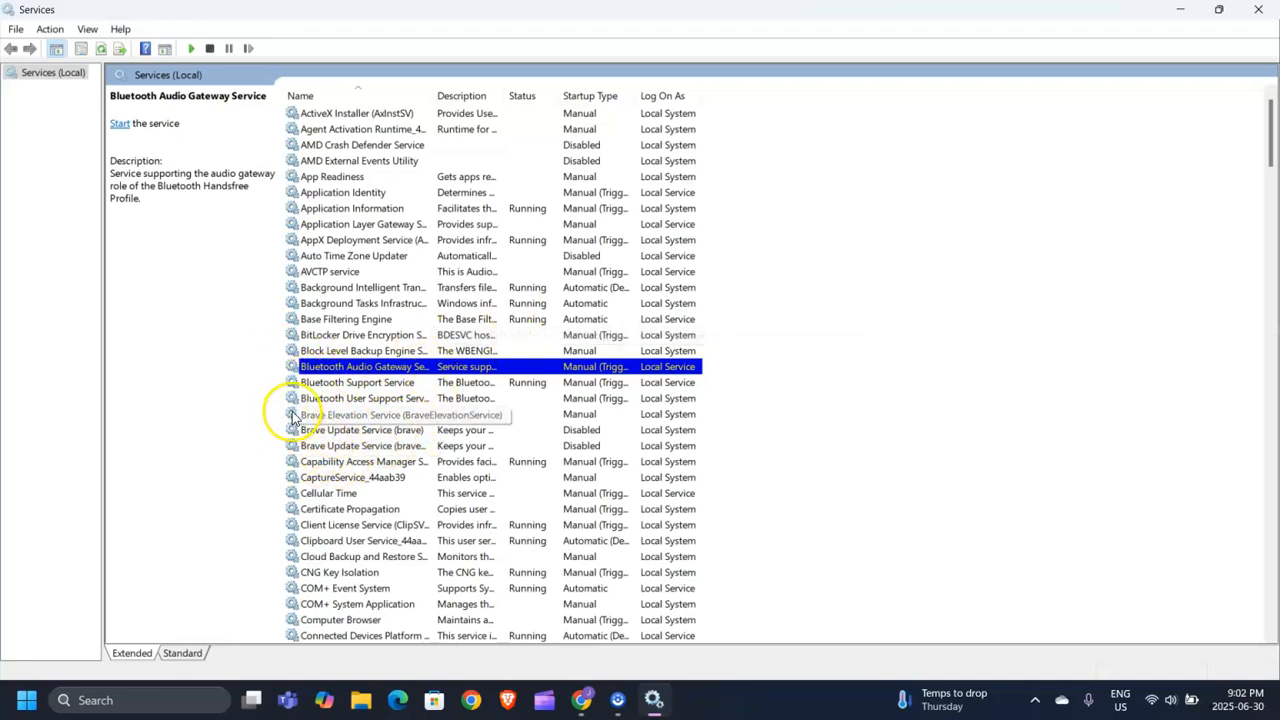
right_click(385, 370)
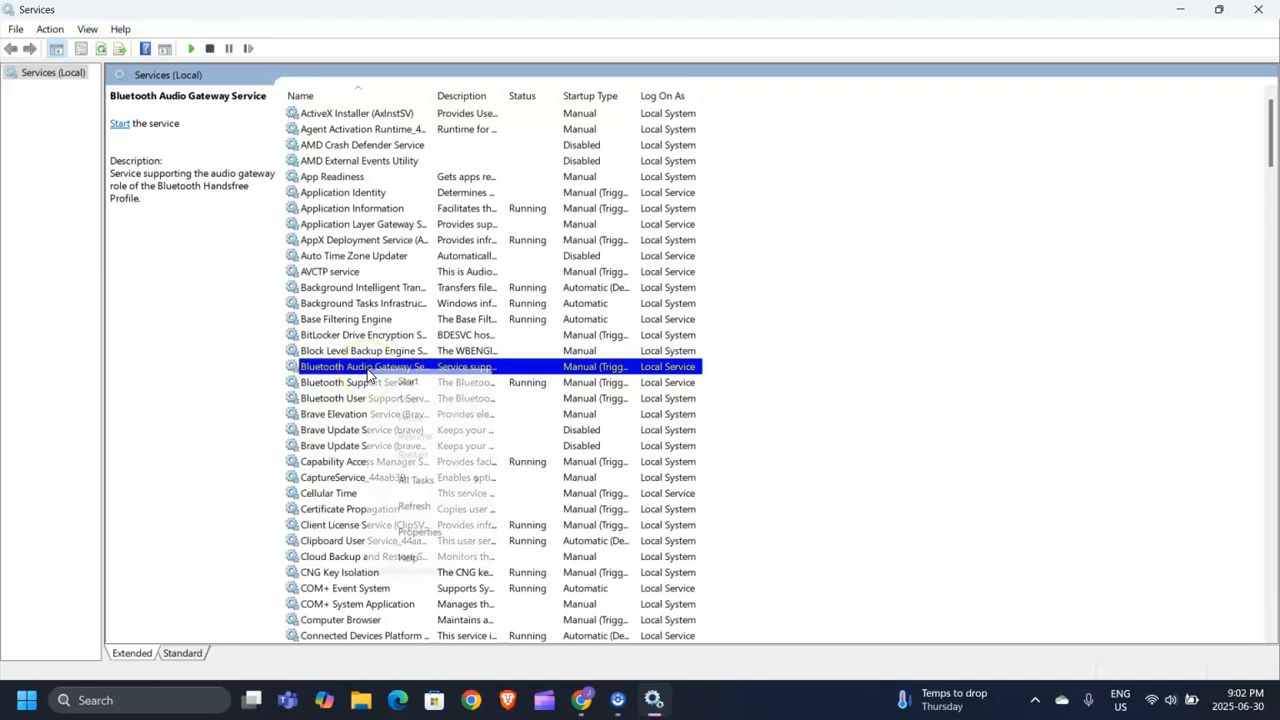
left_click(446, 541)
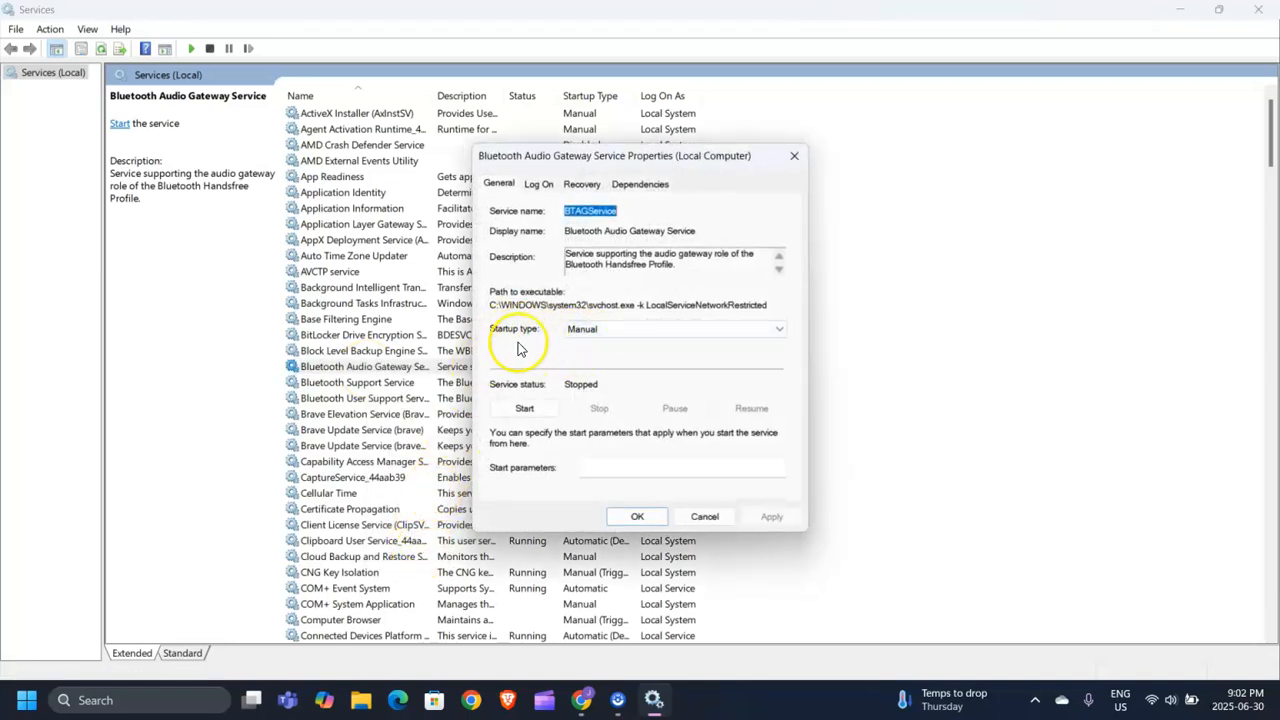
left_click(605, 331)
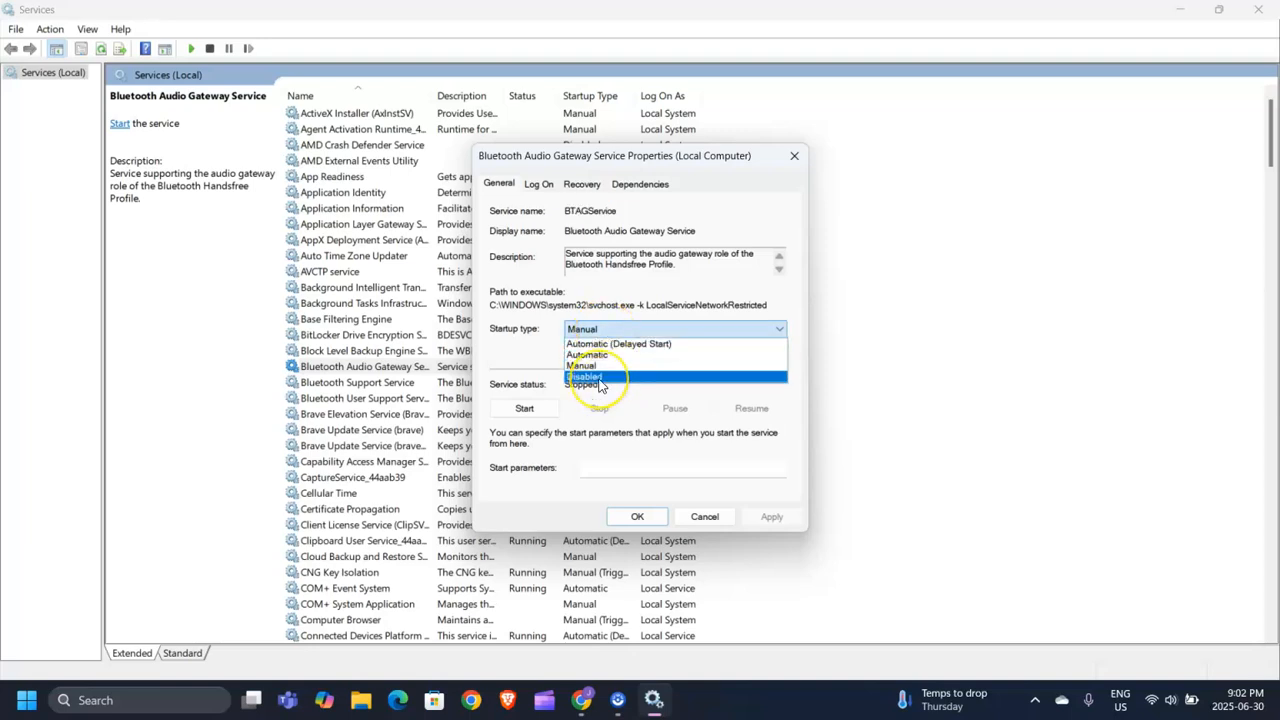
left_click(529, 318)
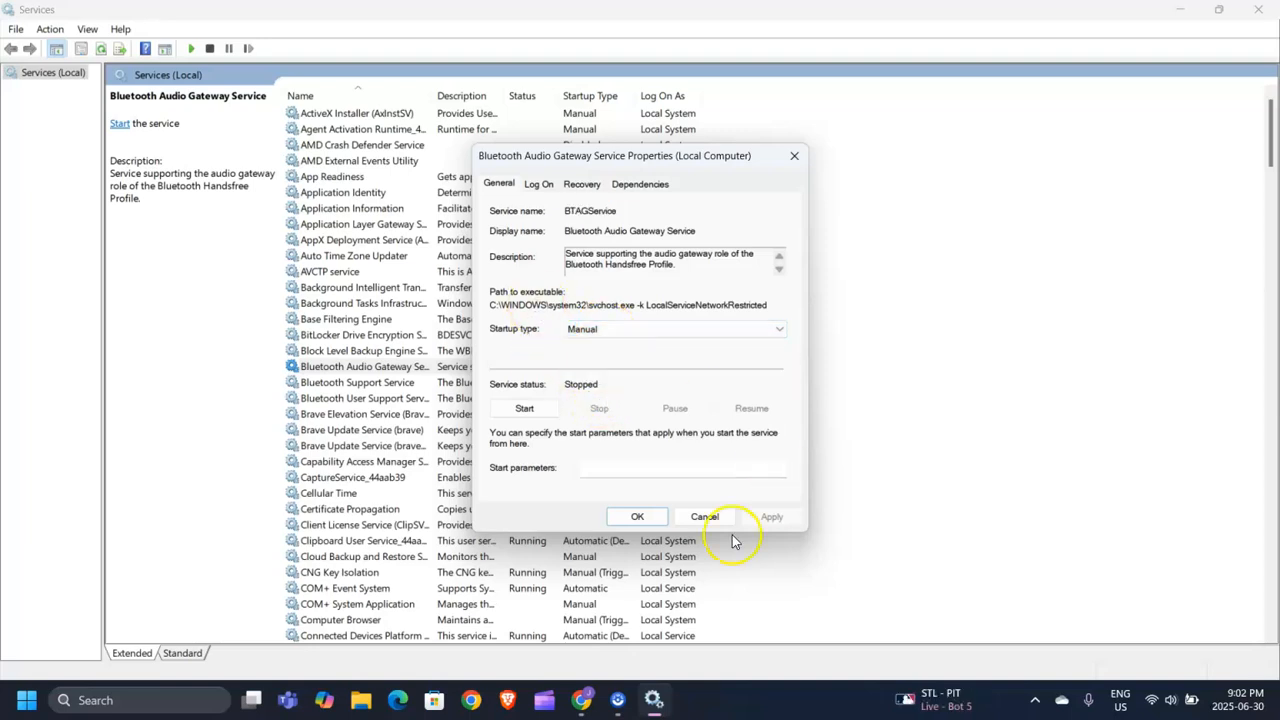
left_click(650, 518)
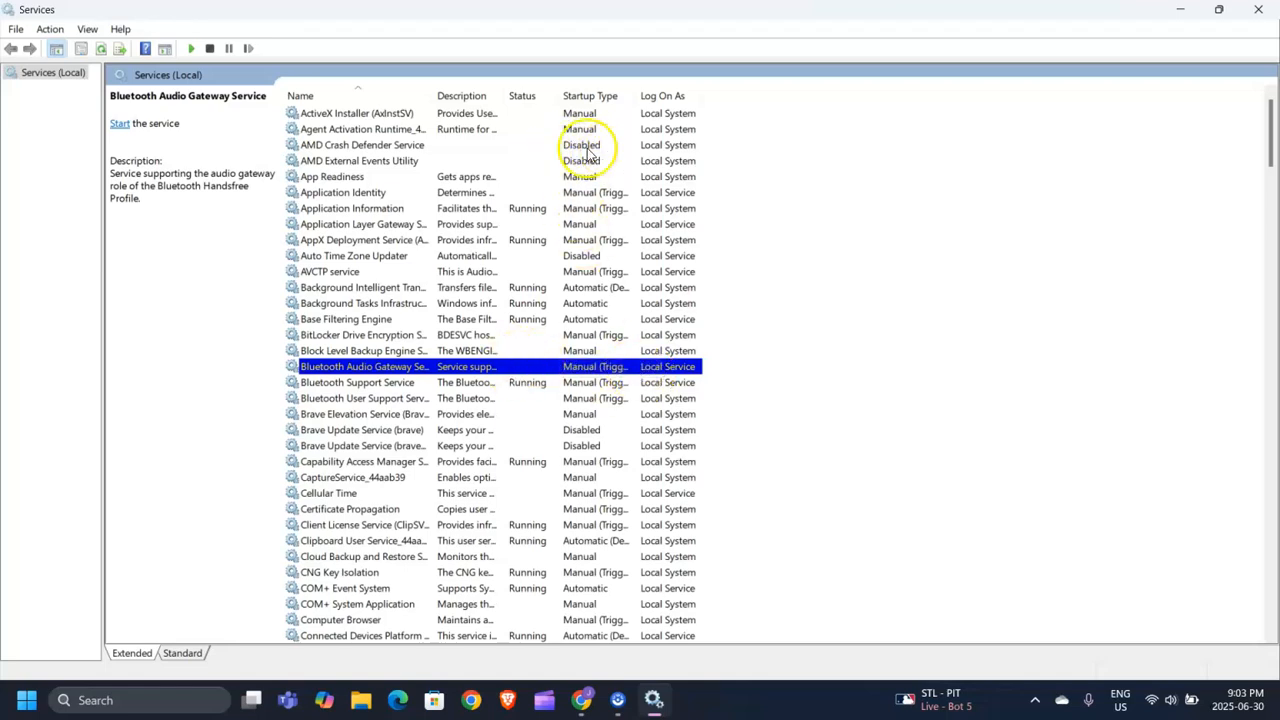
Review the Bluetooth Support Service properties, leaving its startup type at Manual.
left_click(326, 384)
right_click(326, 384)
left_click(409, 543)
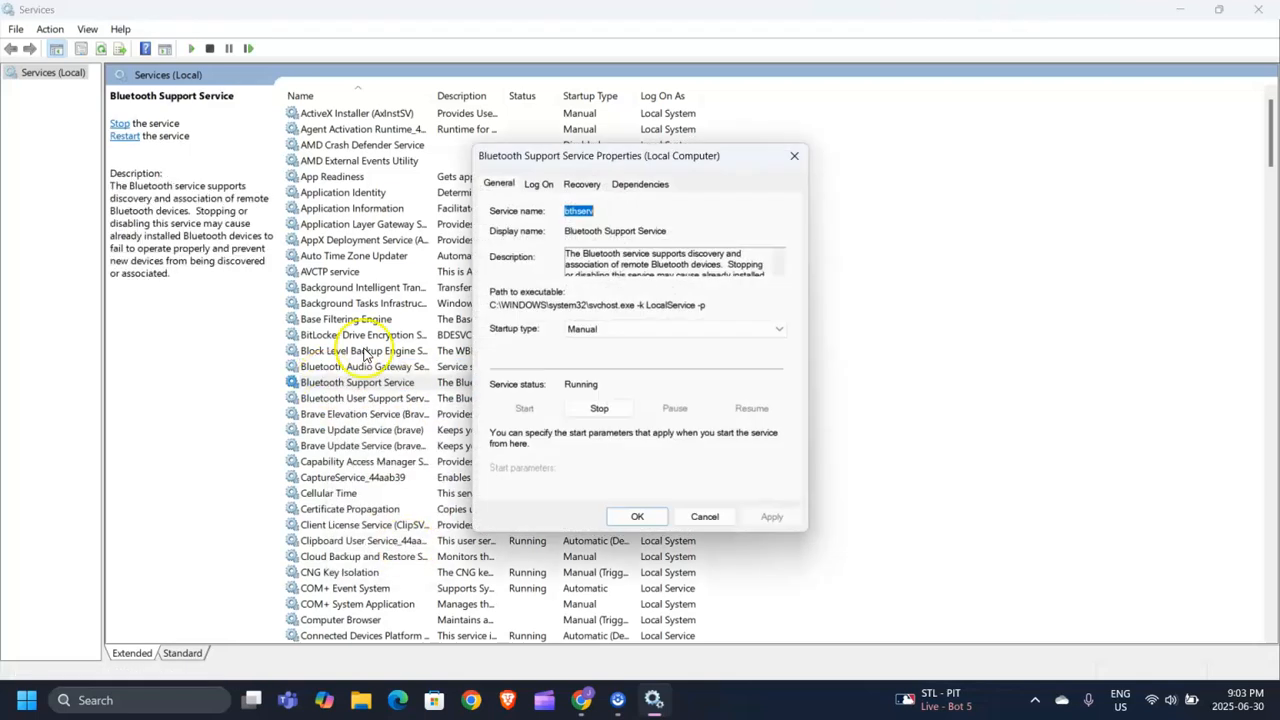
left_click(640, 332)
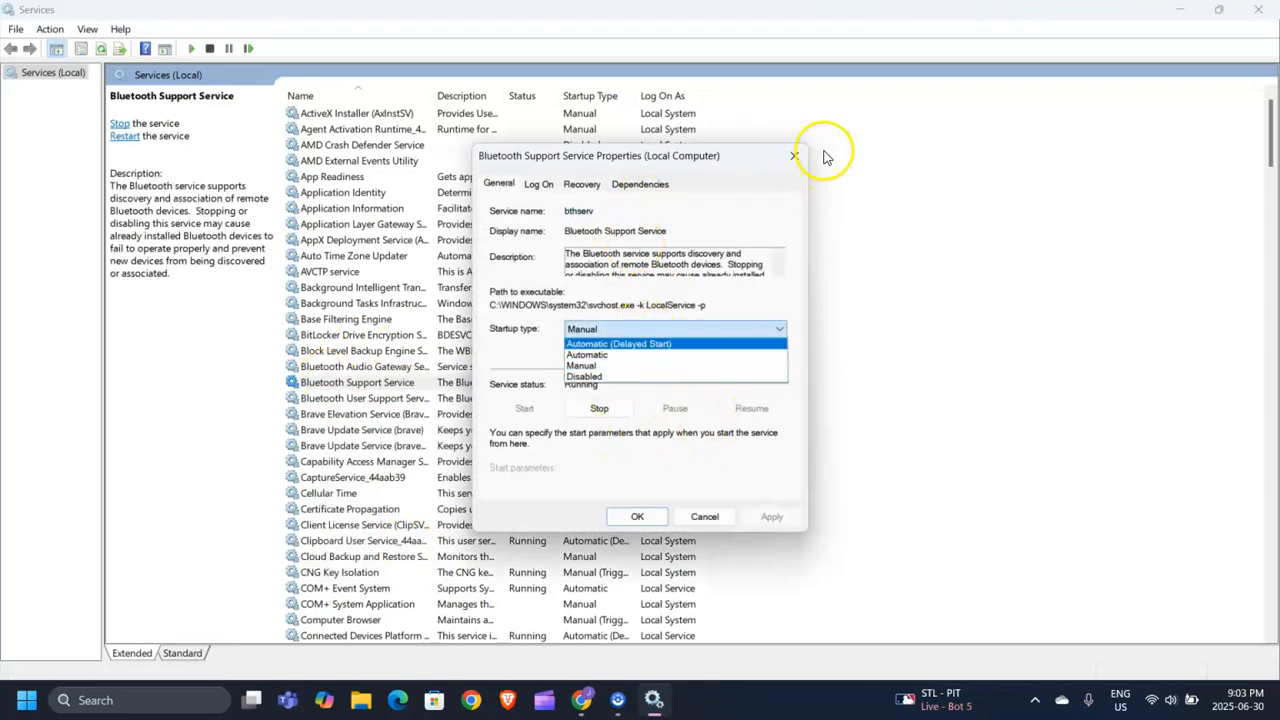
left_click(798, 168)
left_click(794, 157)
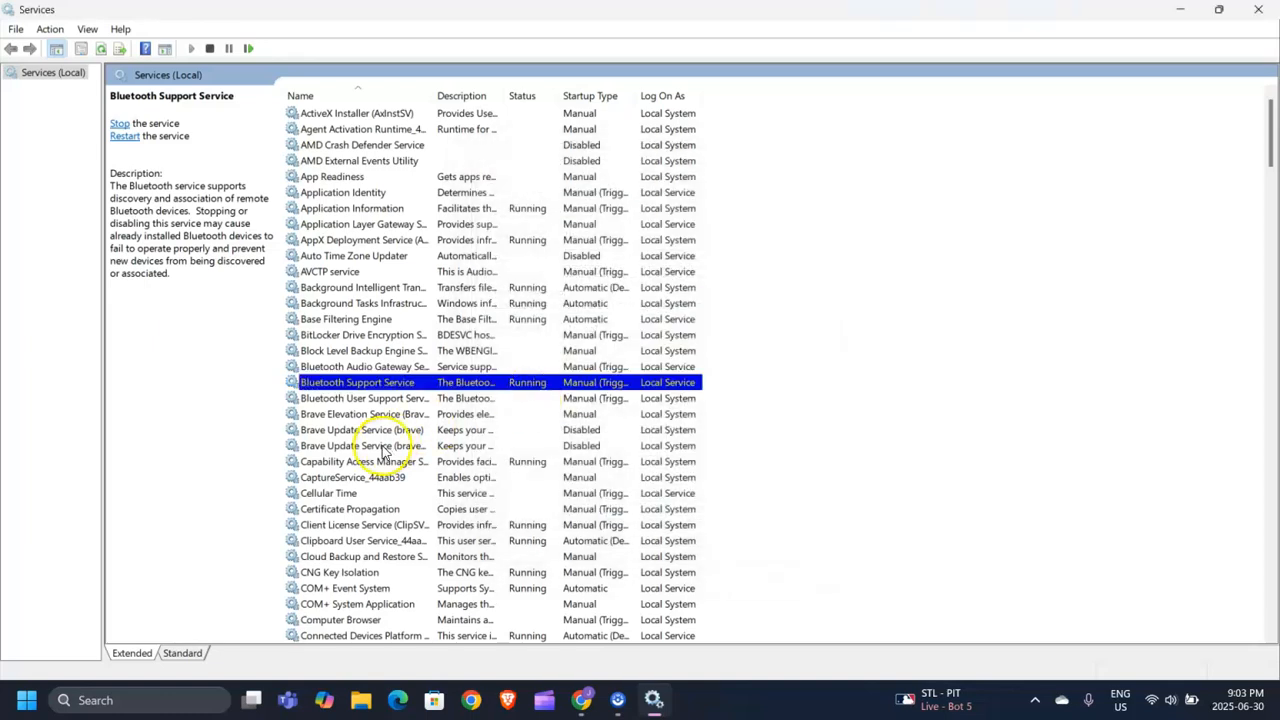
Review the Connected User Experiences and Telemetry properties, leaving its startup type at Automatic.
left_click(368, 401)
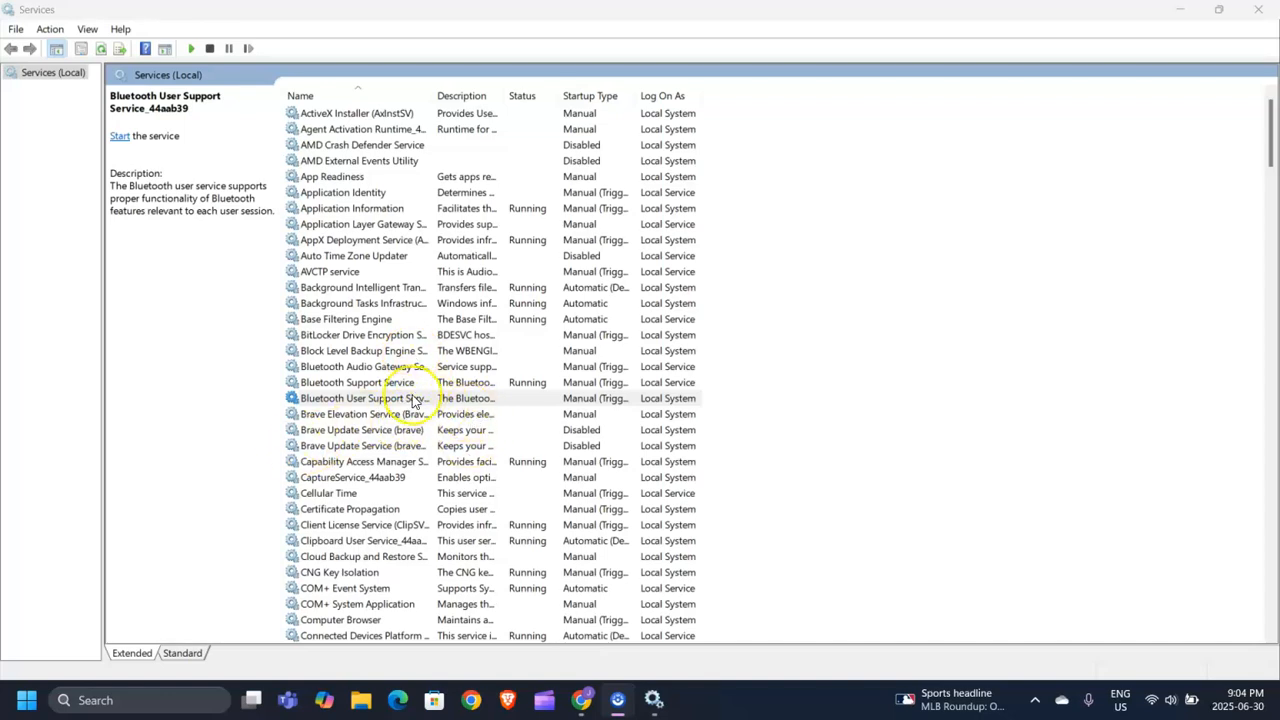
scroll(413, 400, "down", 2)
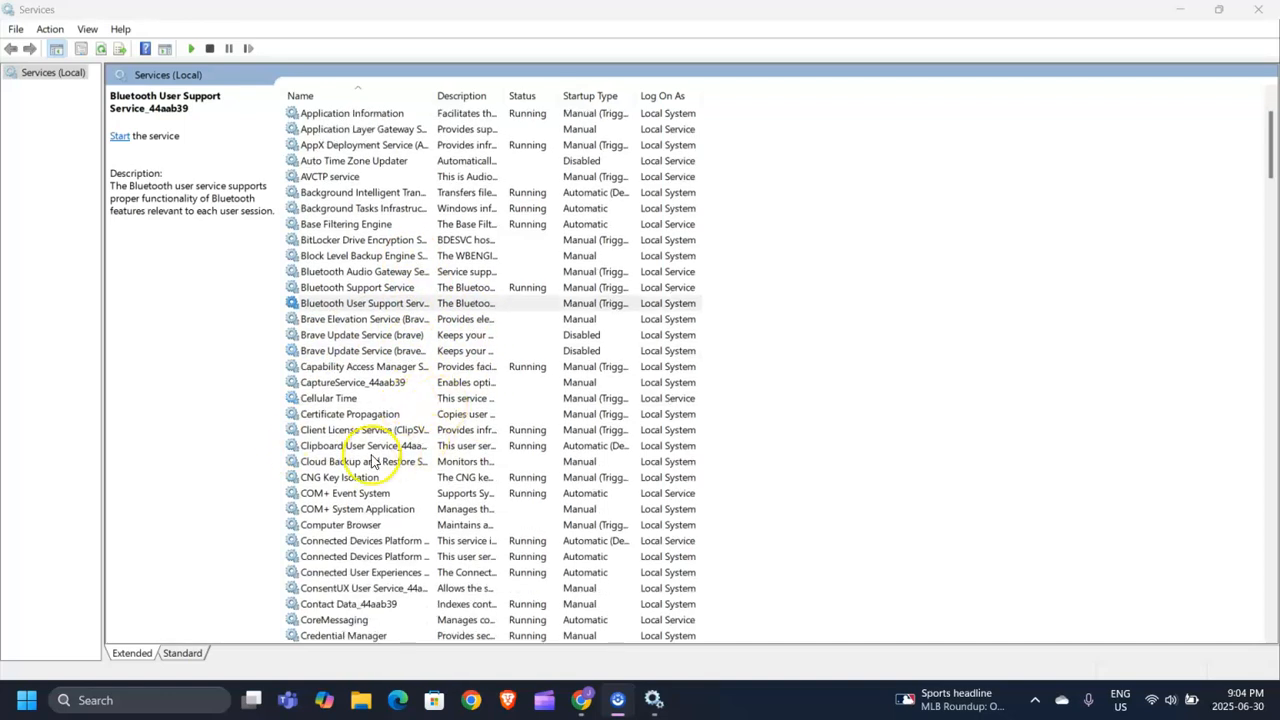
scroll(345, 520, "down", 1)
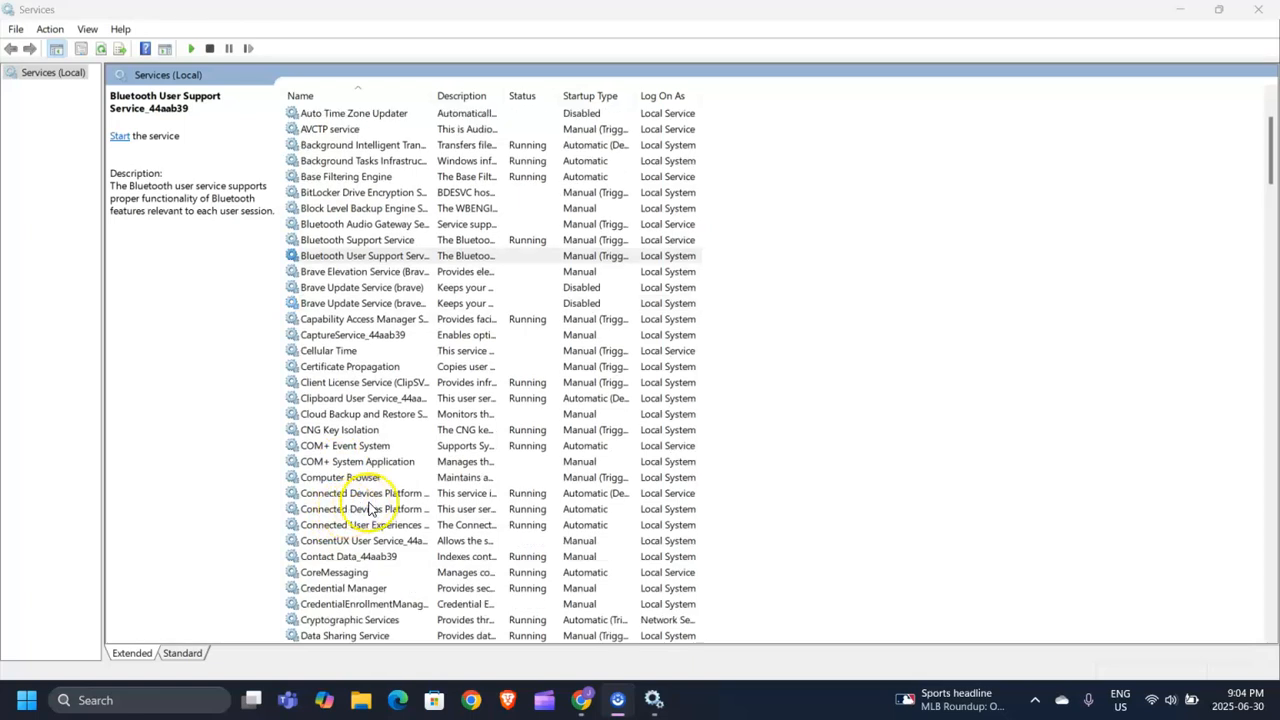
left_click(360, 525)
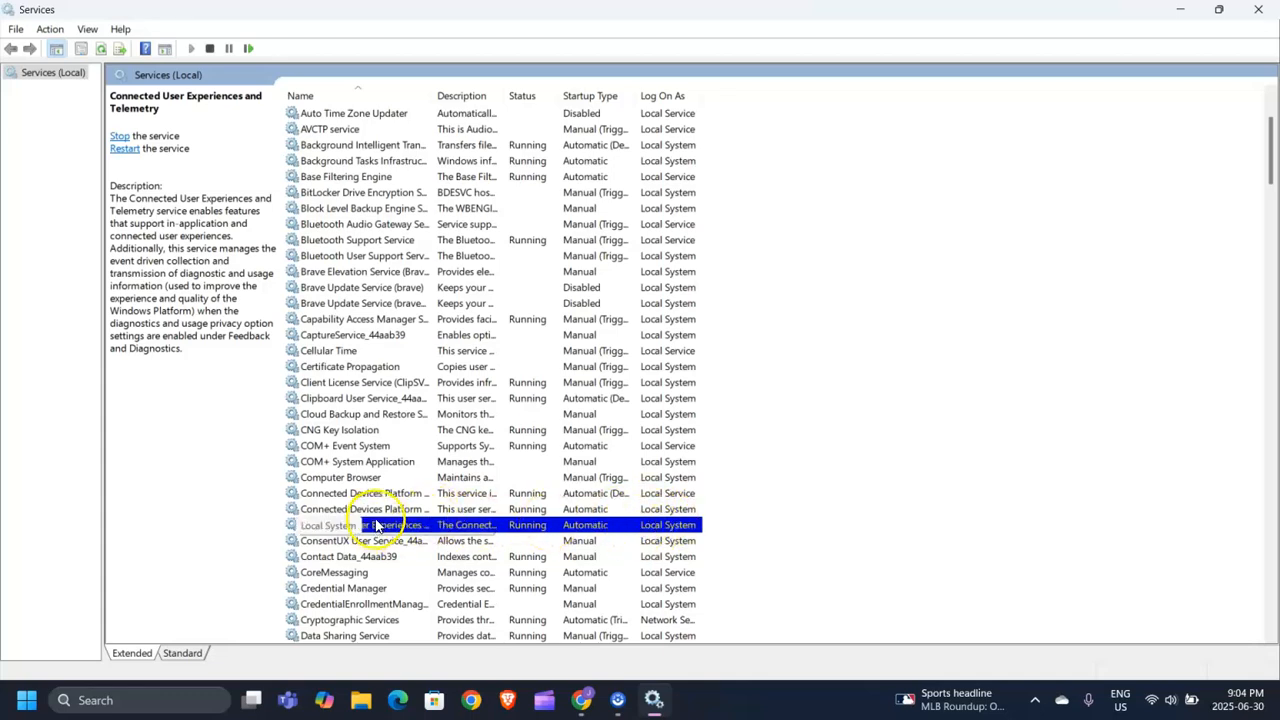
right_click(550, 527)
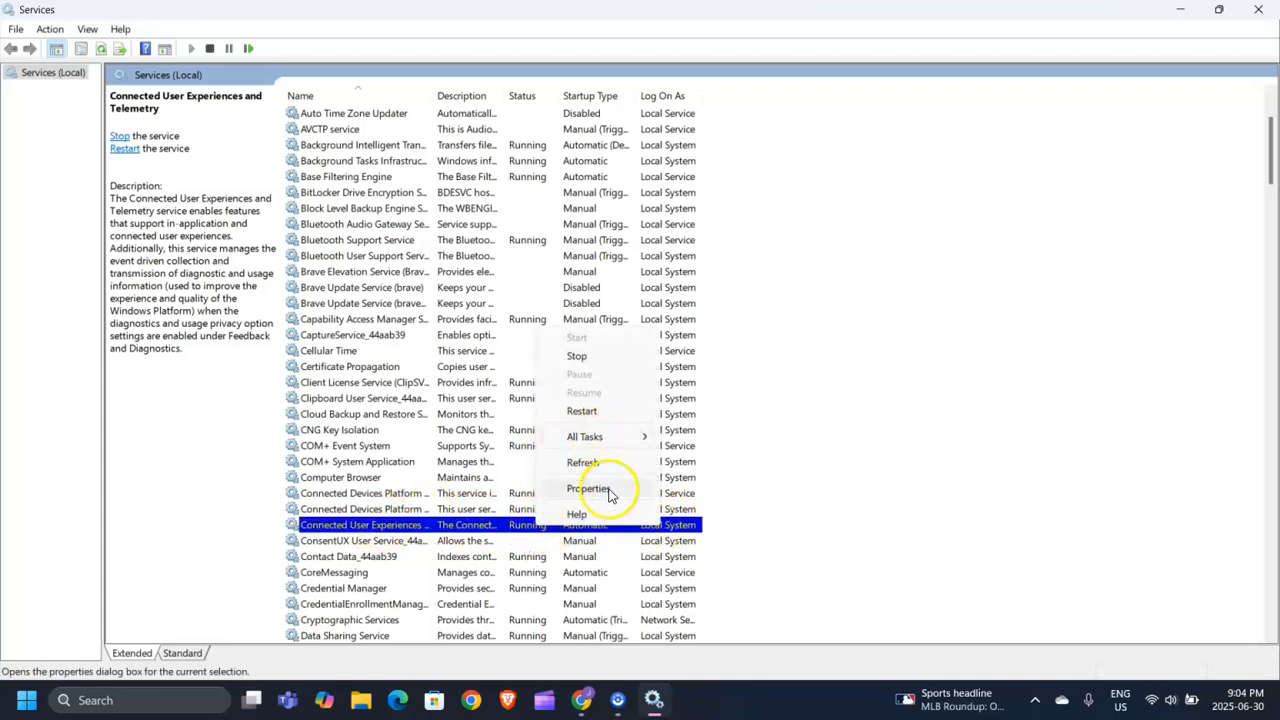
left_click(610, 494)
left_click(602, 337)
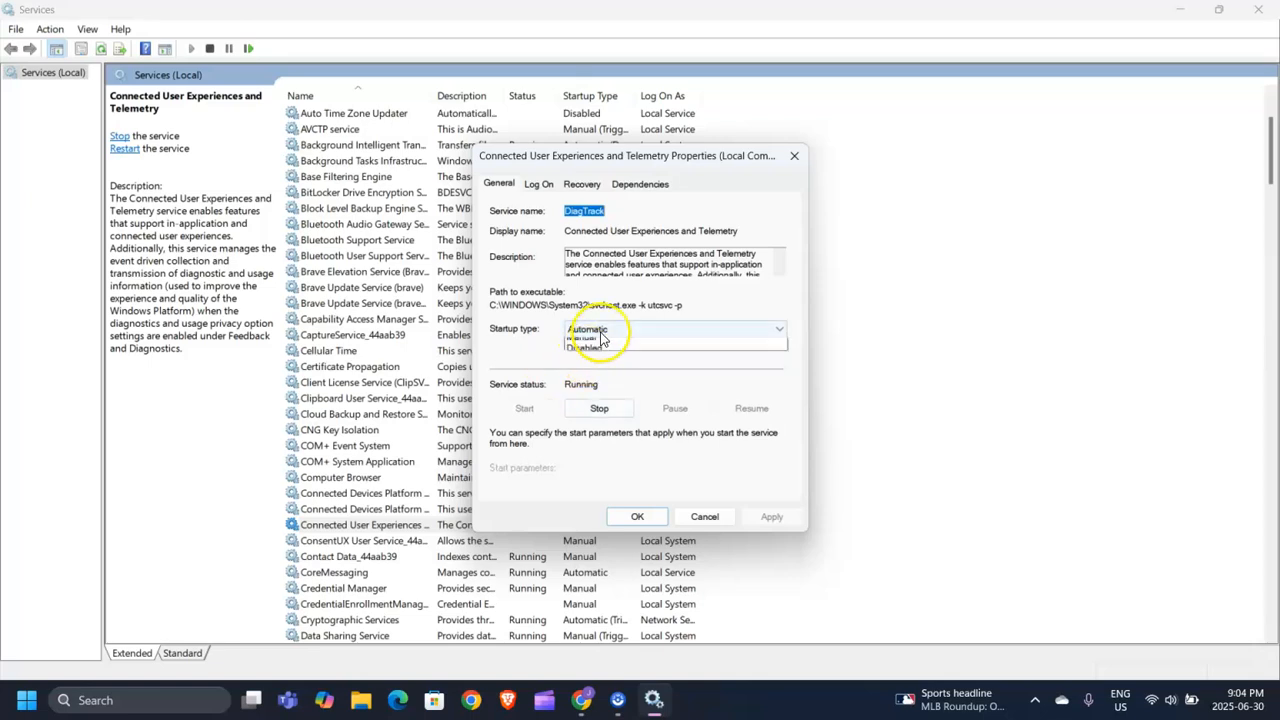
left_click(800, 157)
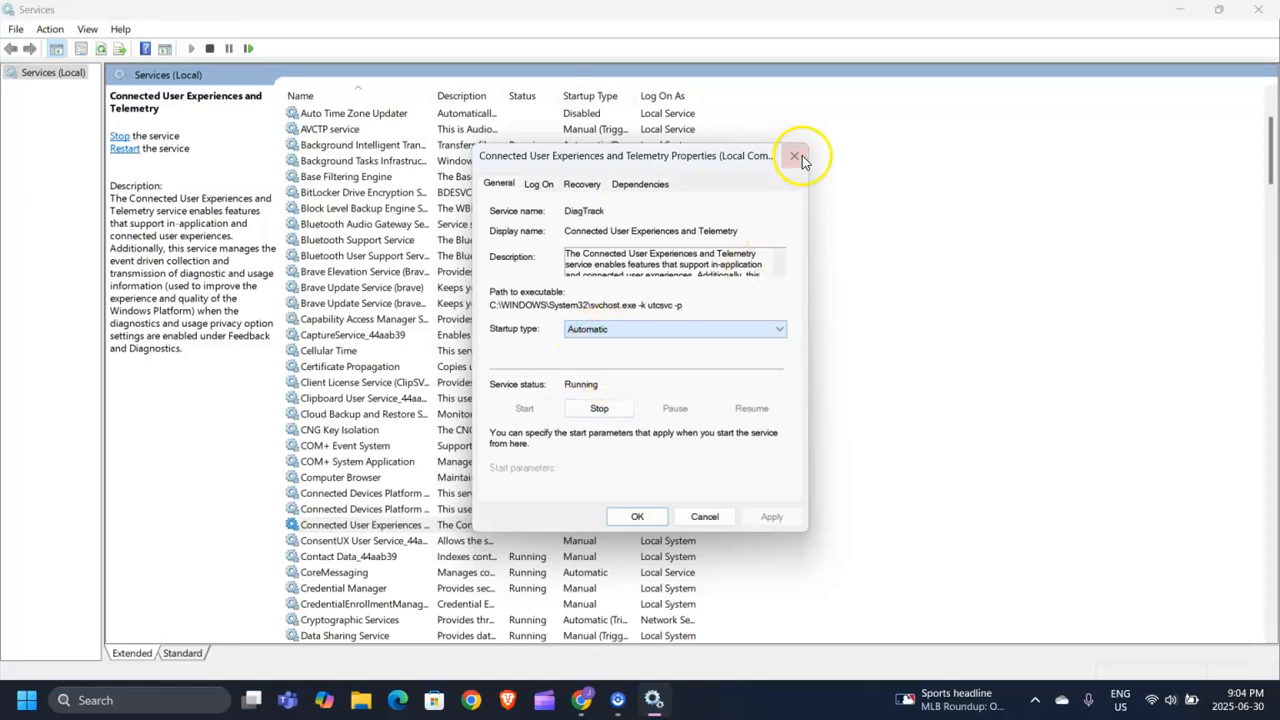
left_click(795, 158)
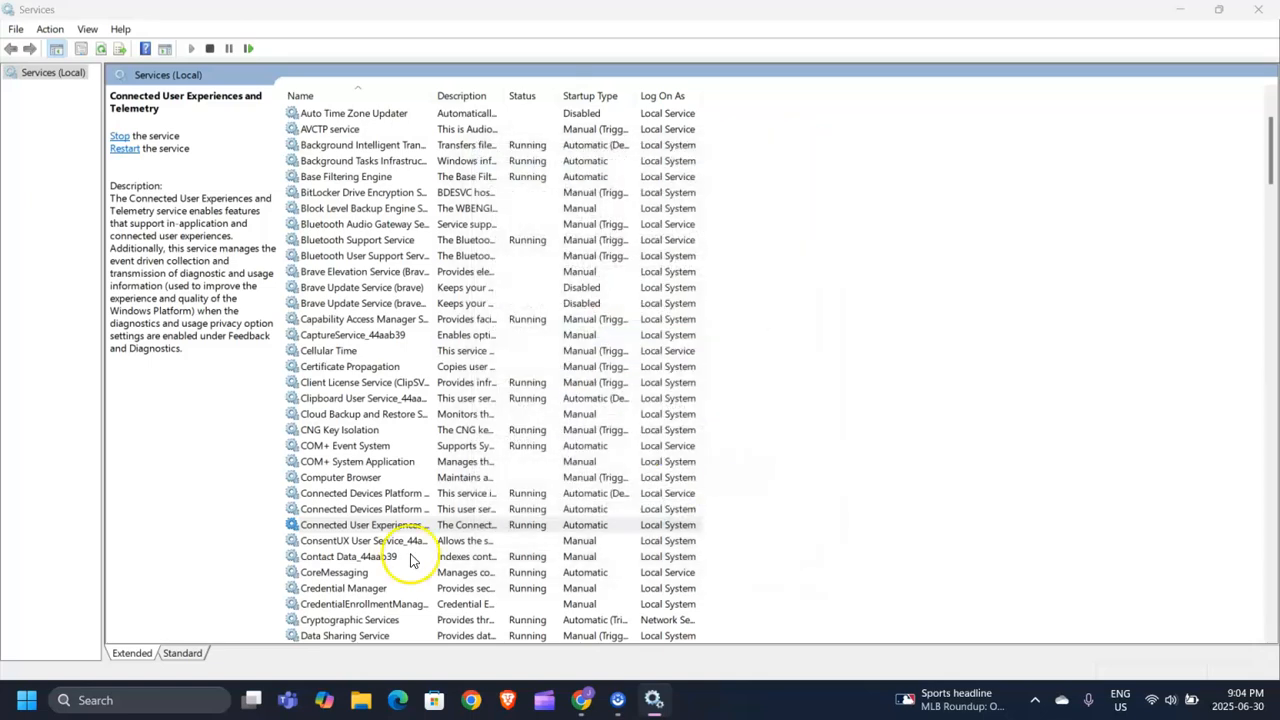
left_click(398, 530)
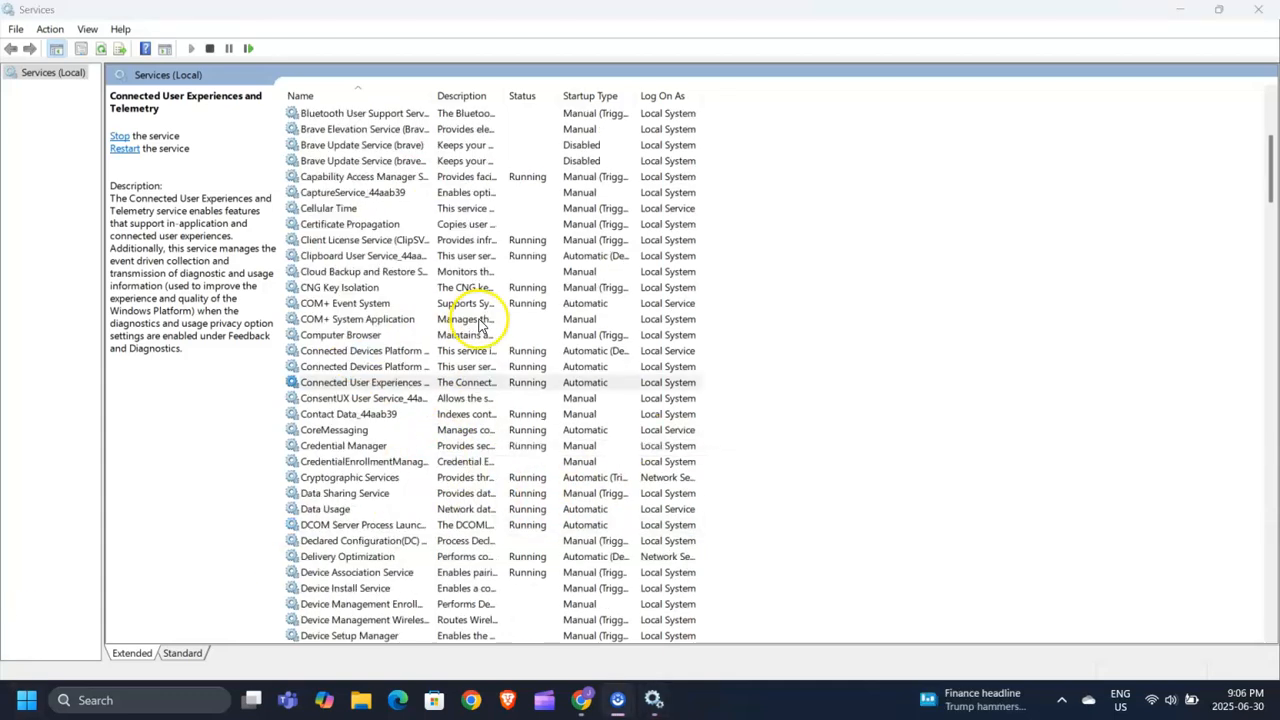
Review the BitLocker Drive Encryption Service properties, leaving its startup type at Manual.
scroll(480, 332, "up", 2)
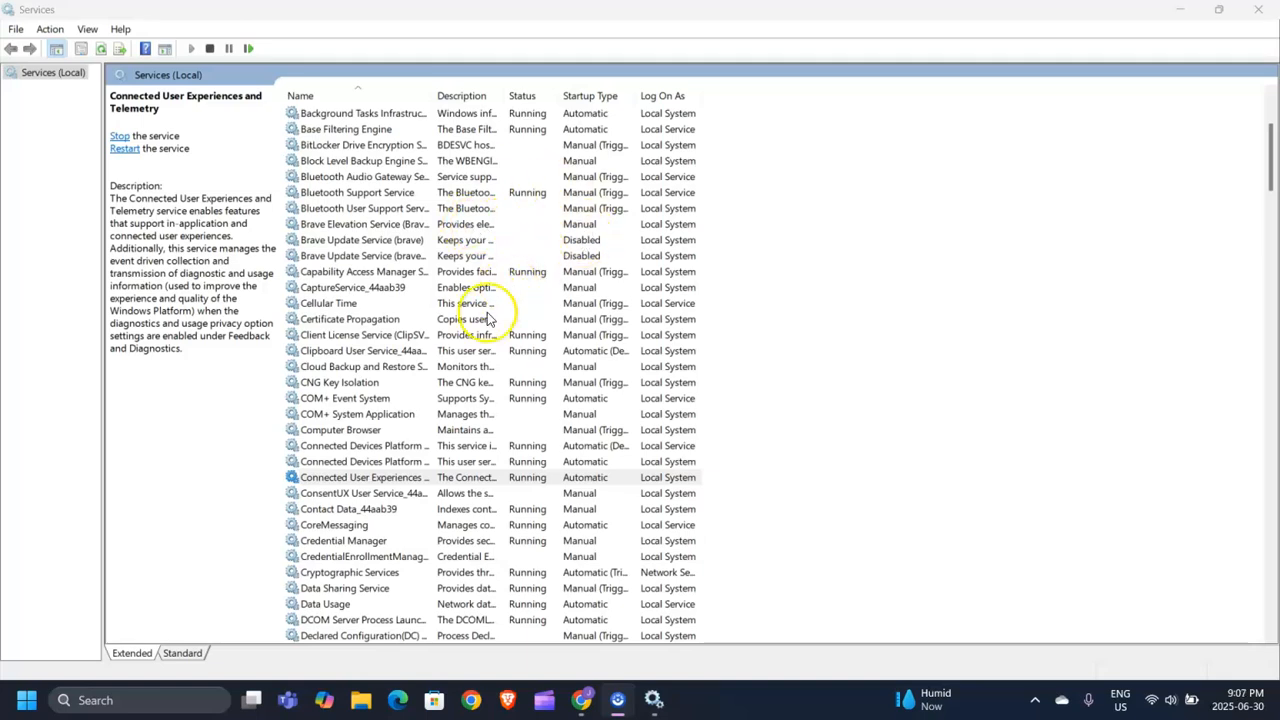
scroll(462, 337, "up", 1)
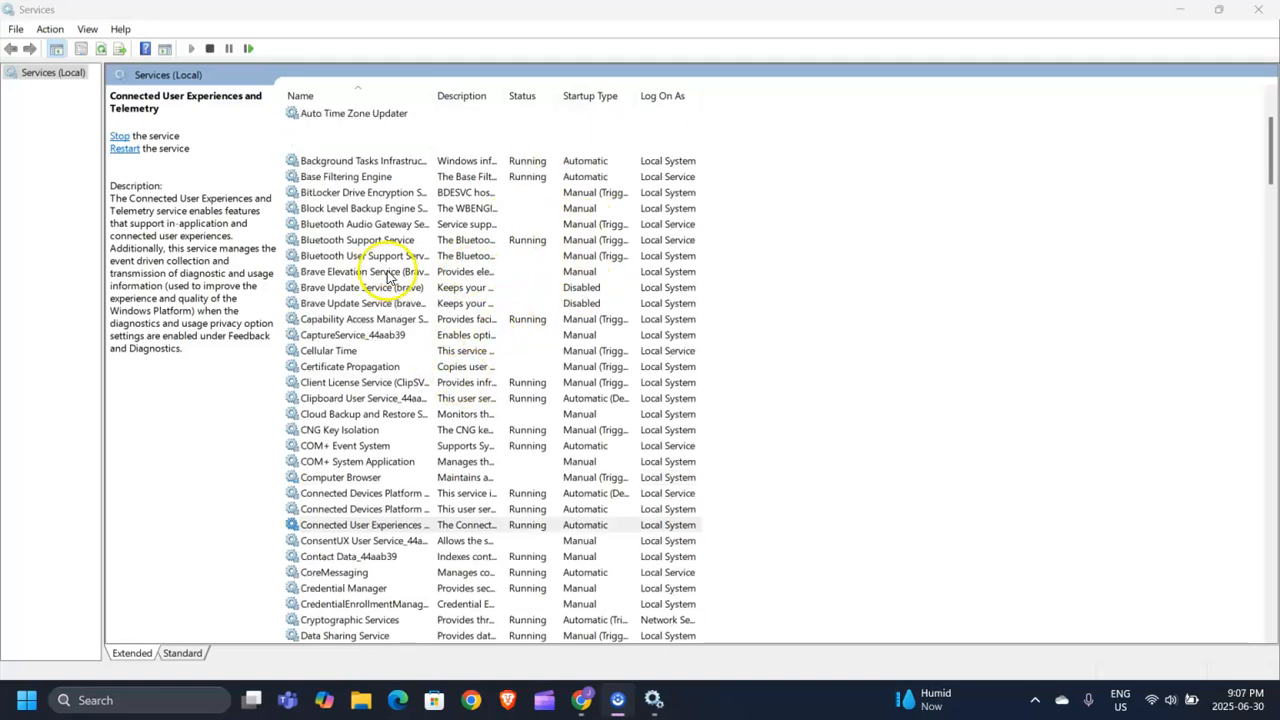
left_click(322, 193)
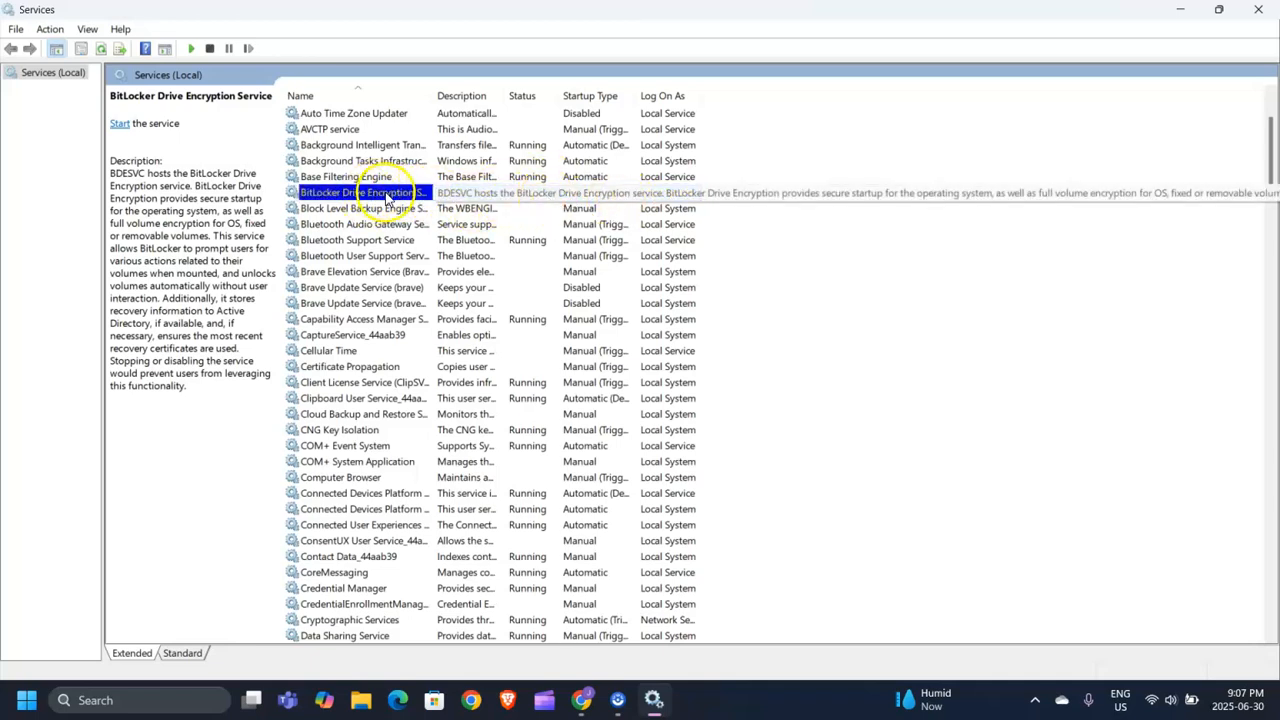
right_click(443, 195)
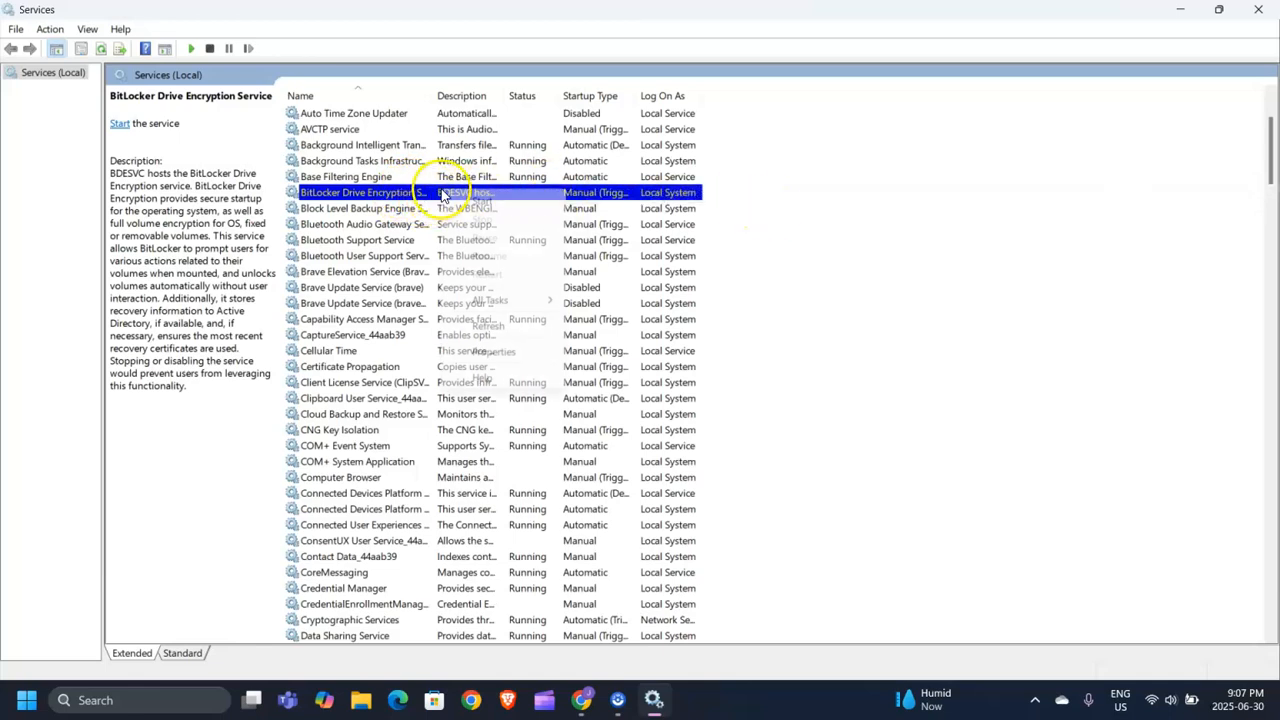
left_click(508, 356)
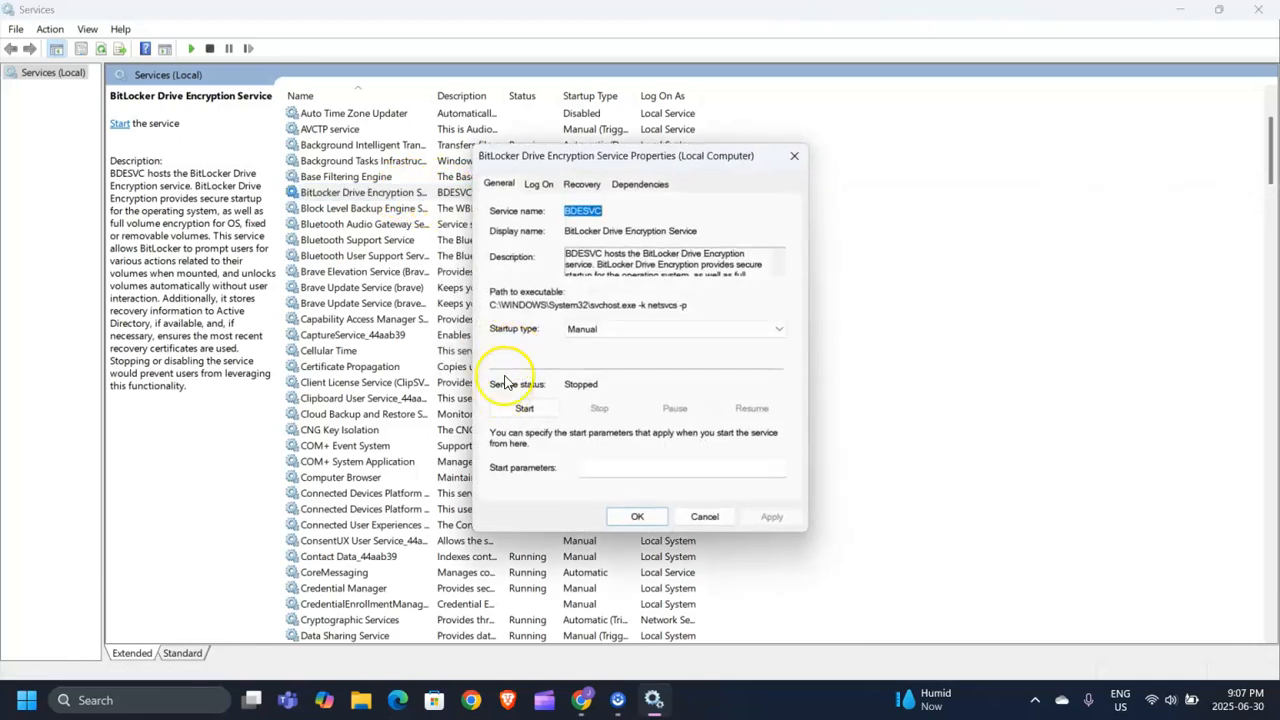
left_click(608, 330)
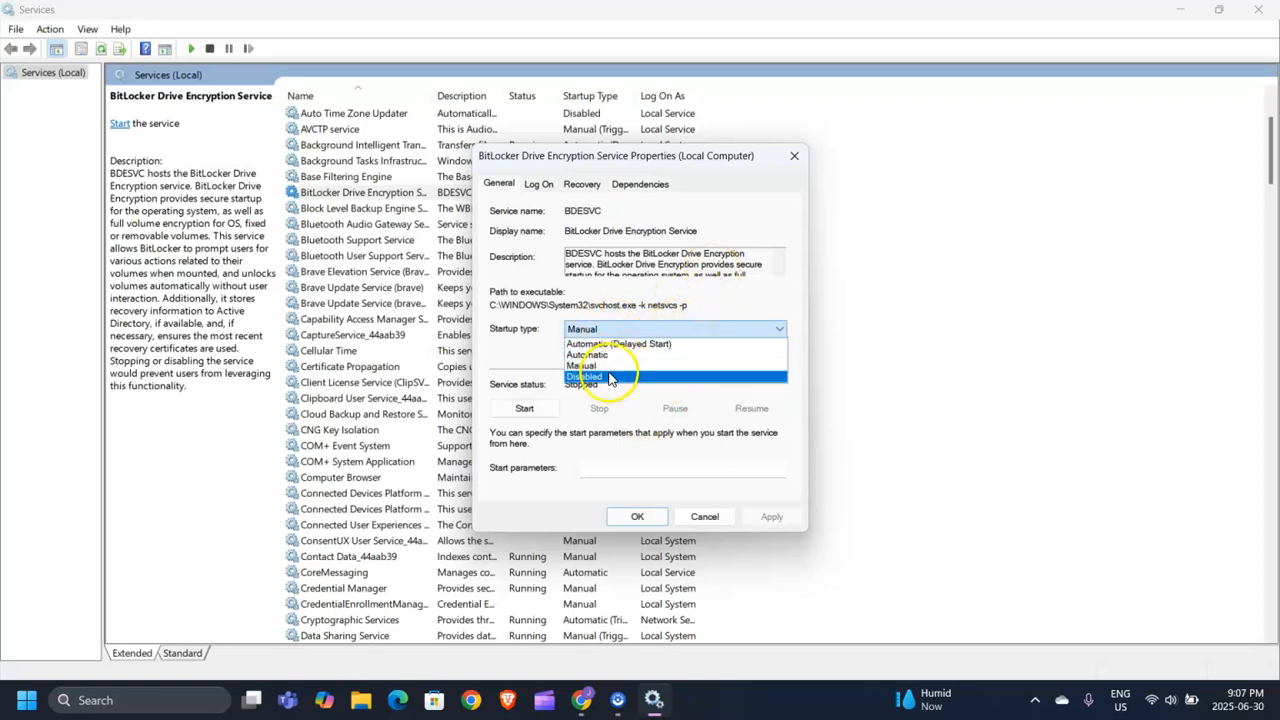
left_click(757, 330)
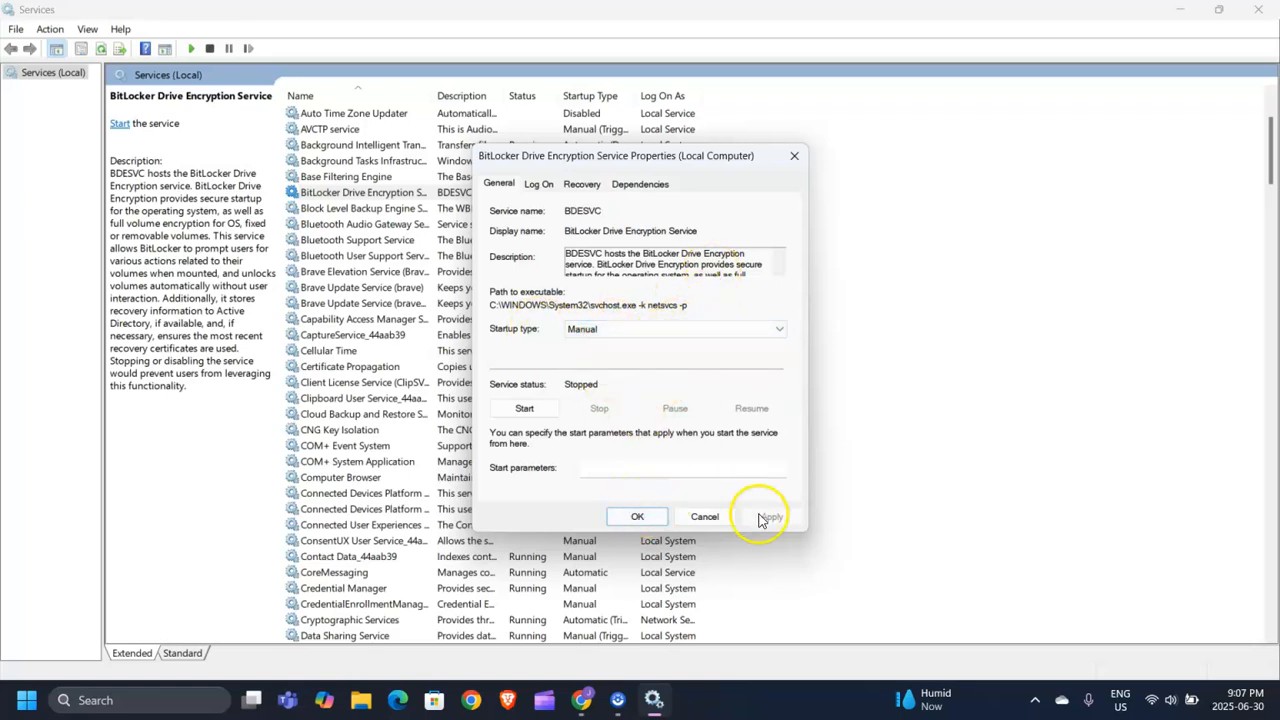
left_click(794, 155)
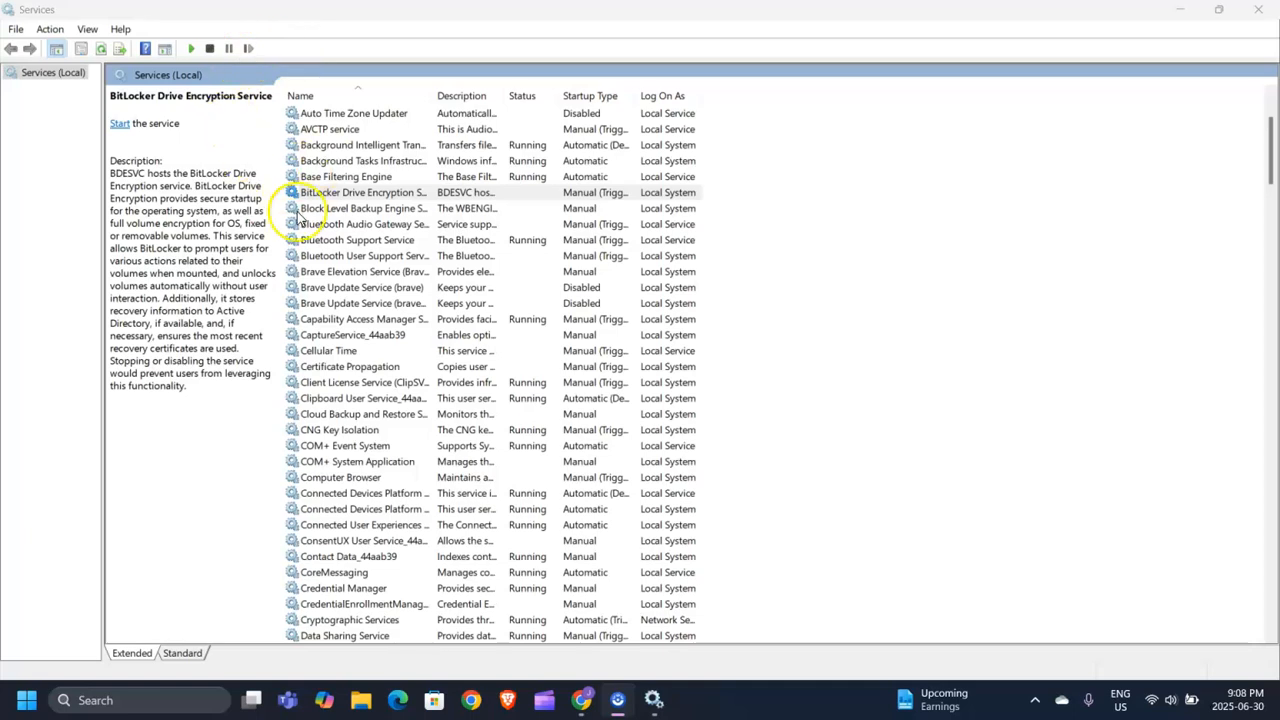
Review the Geolocation Service properties and close them without changes.
scroll(330, 395, "down", 19)
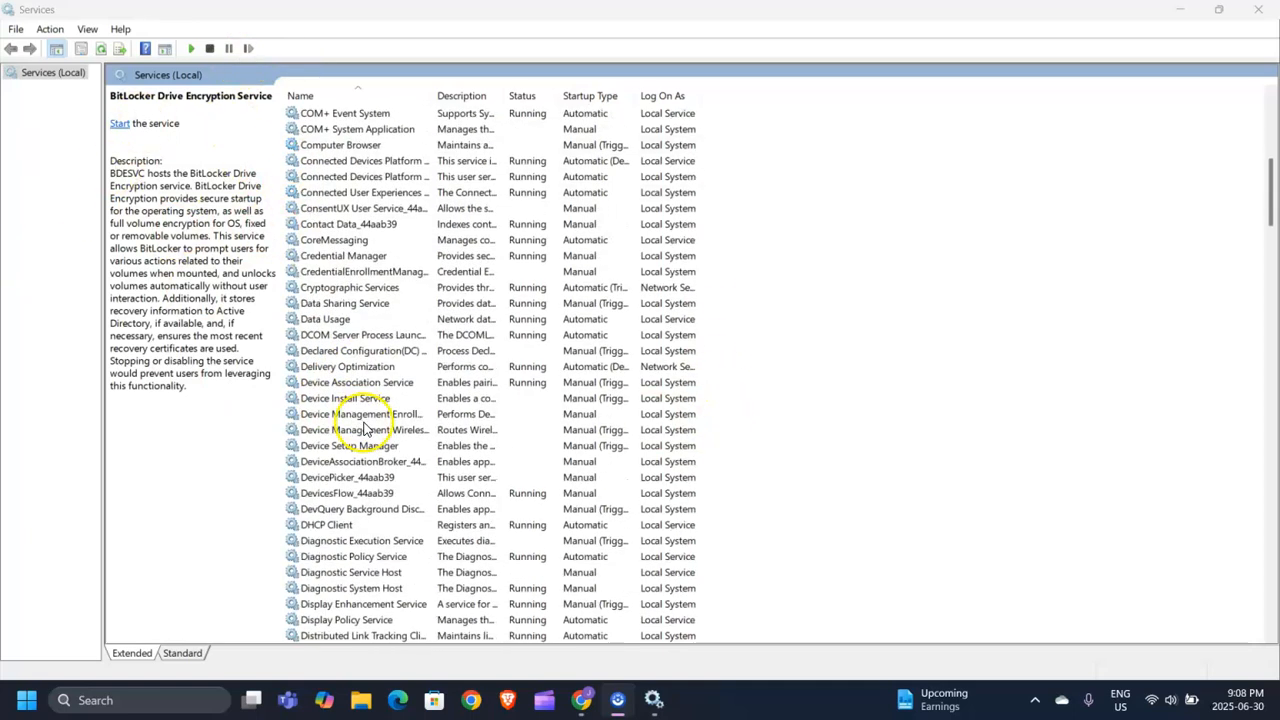
scroll(418, 367, "down", 3)
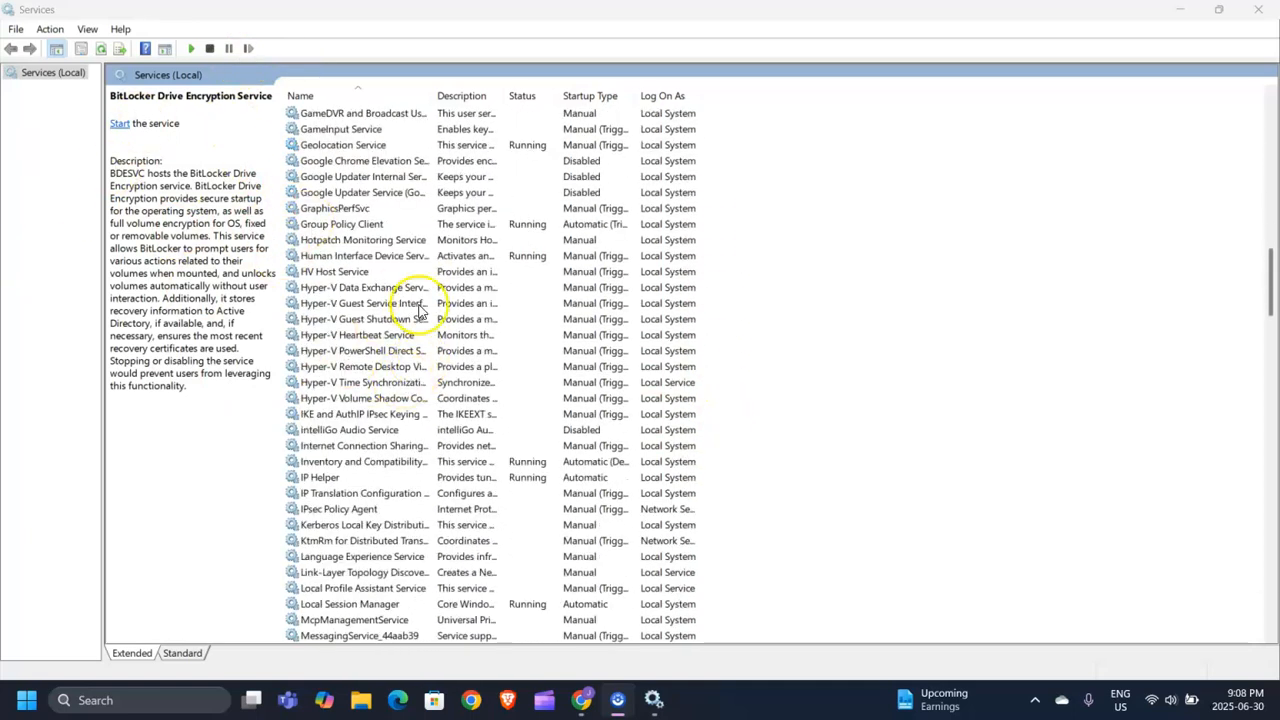
scroll(362, 232, "up", 1)
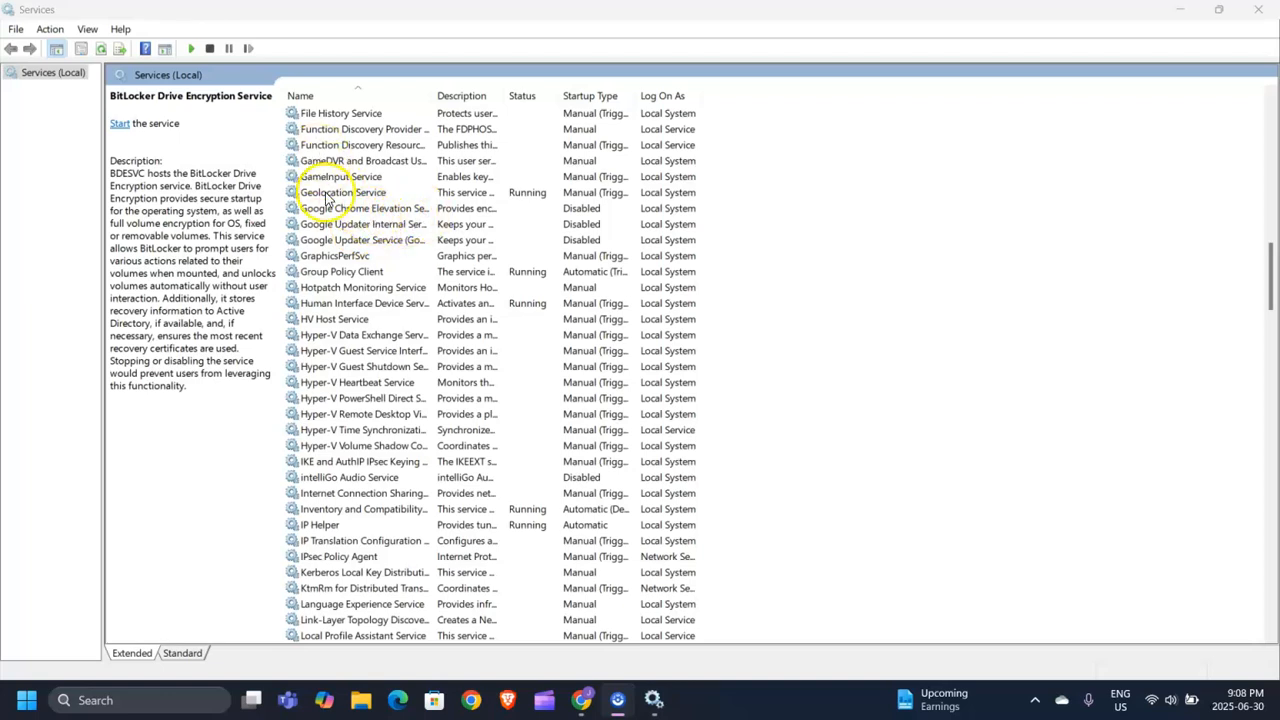
left_click(330, 195)
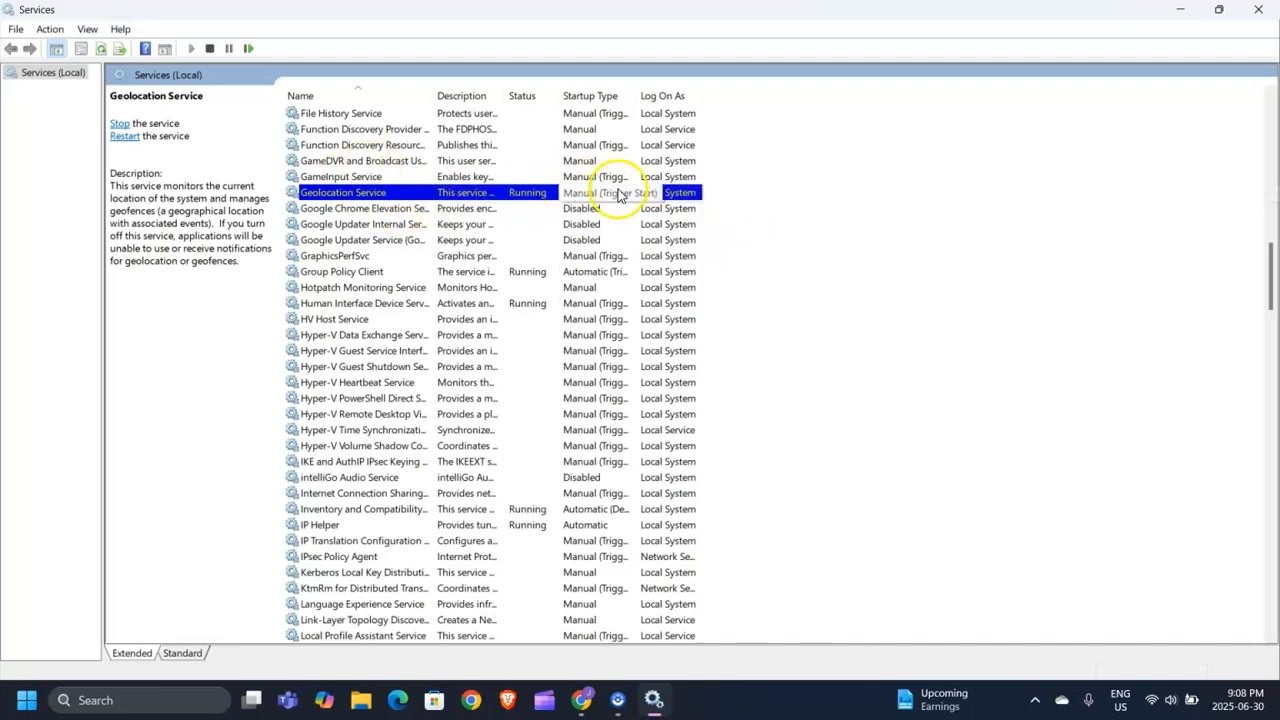
right_click(401, 196)
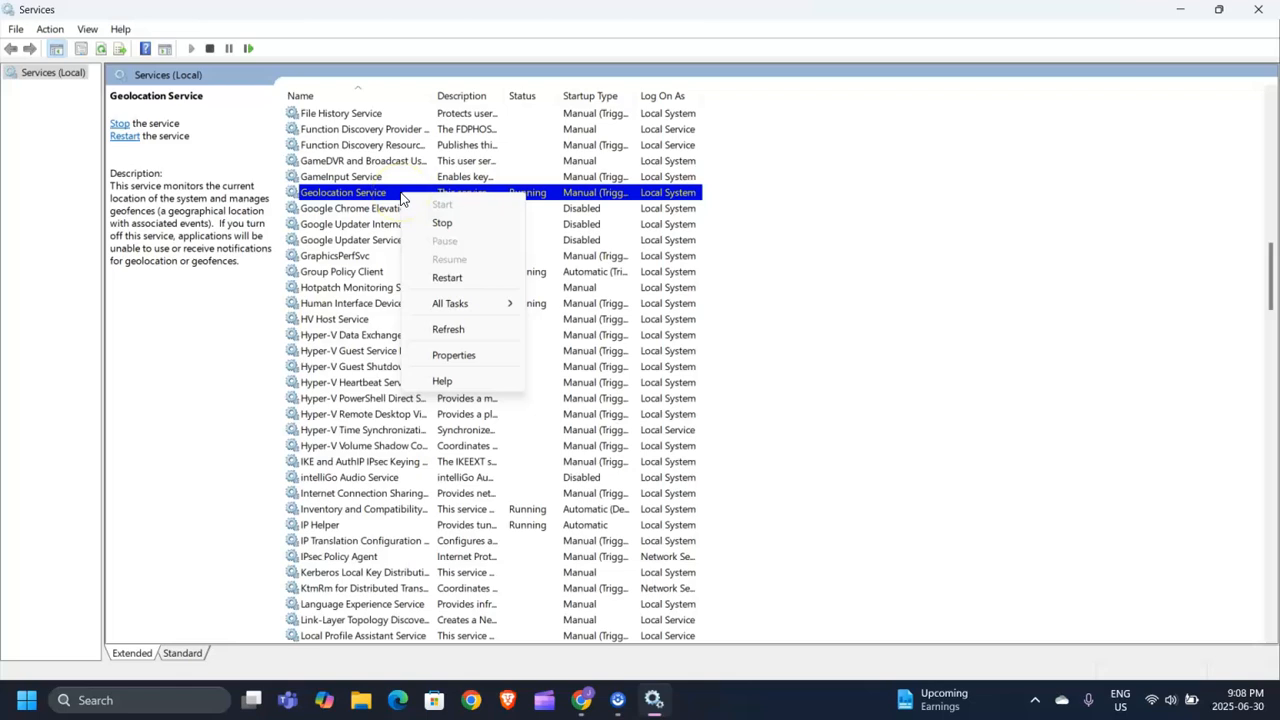
left_click(462, 355)
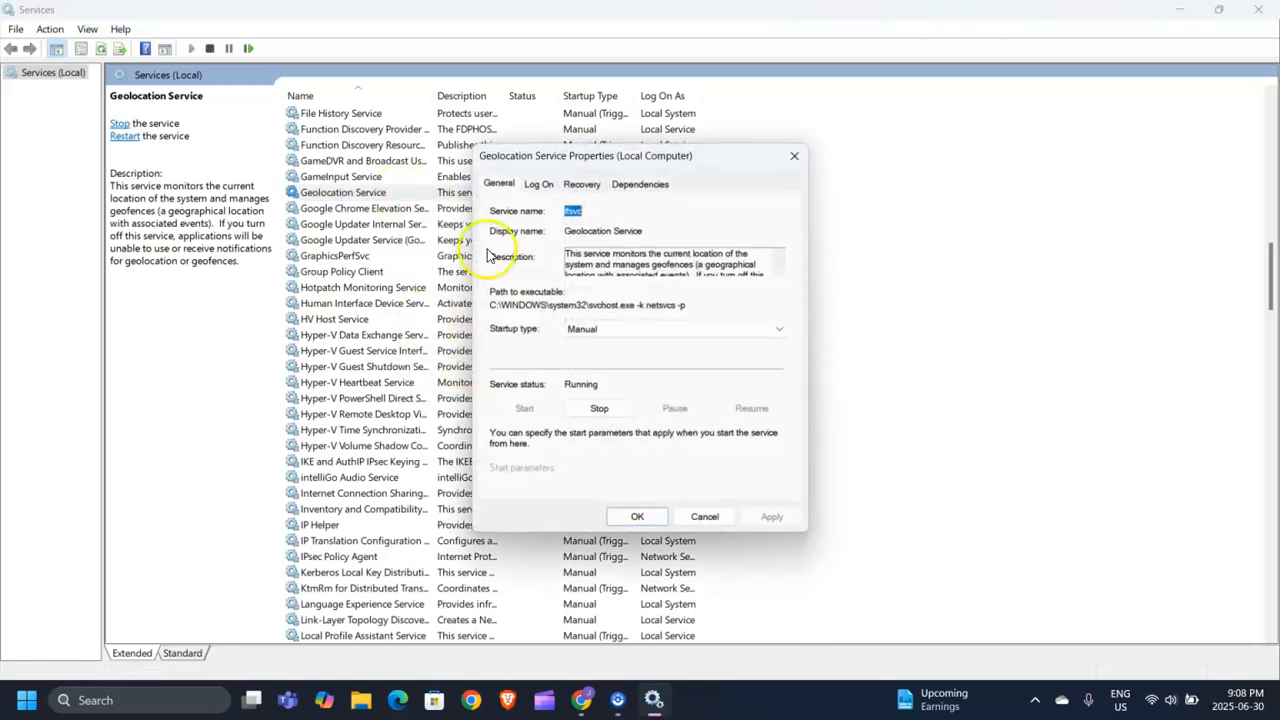
left_click(625, 331)
left_click(600, 369)
left_click(794, 157)
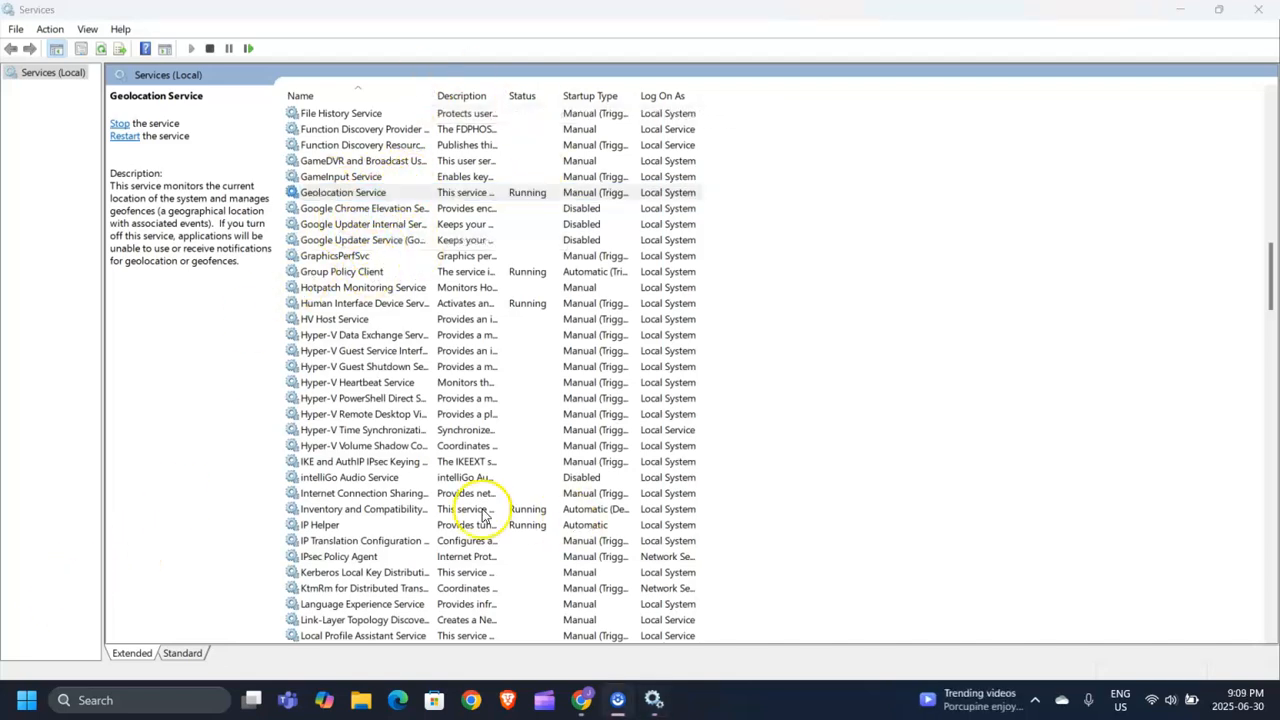
Open the Sensor Service properties and check its startup types, keeping Manual.
scroll(483, 513, "down", 20)
scroll(447, 435, "down", 10)
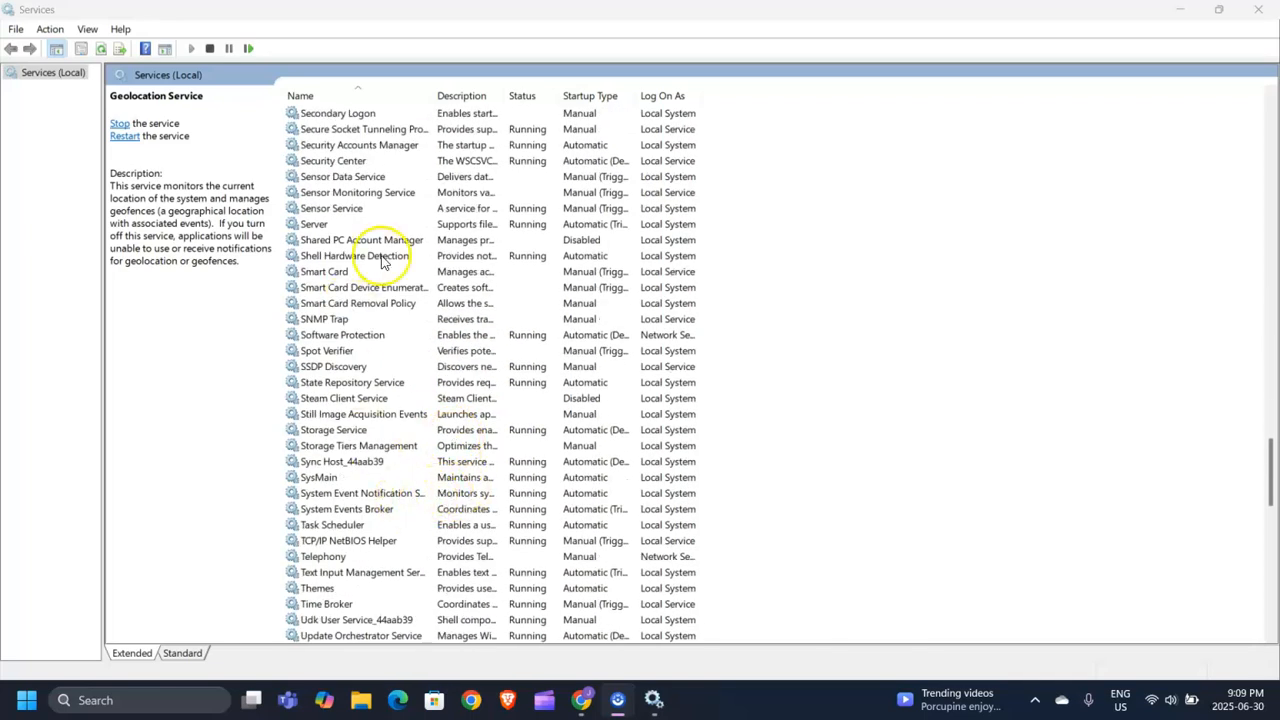
scroll(432, 323, "up", 1)
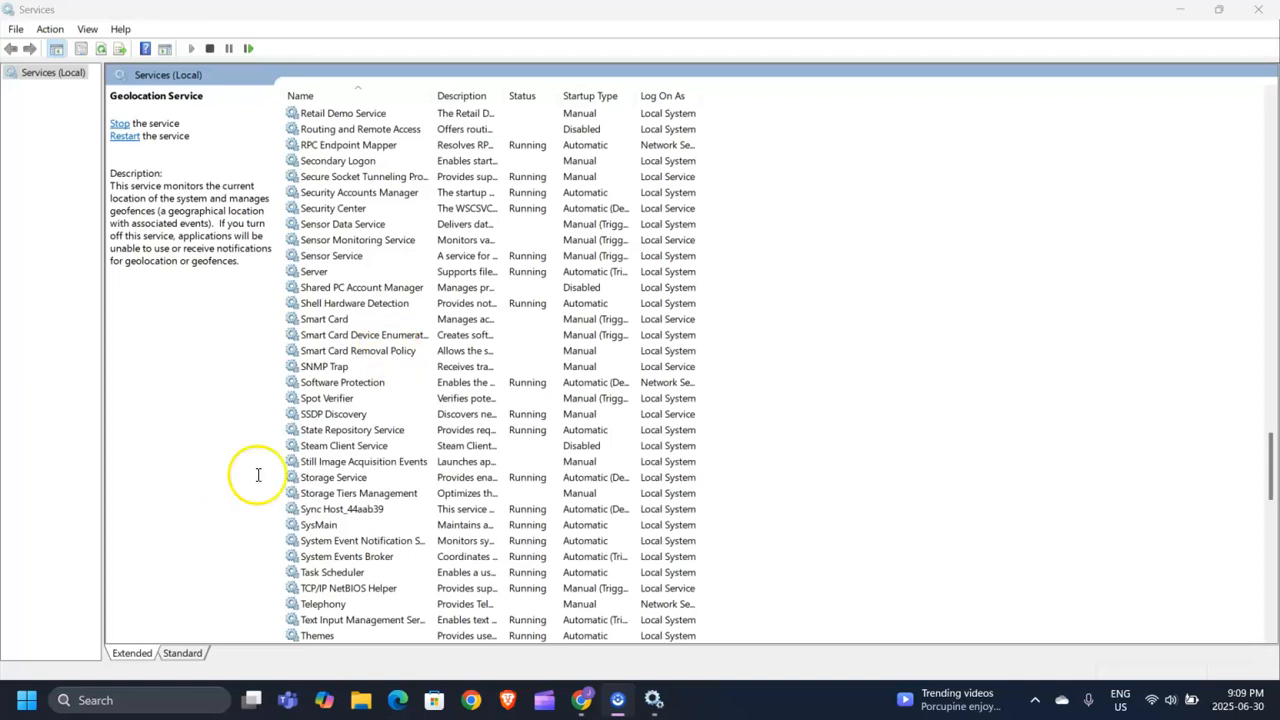
scroll(400, 465, "up", 2)
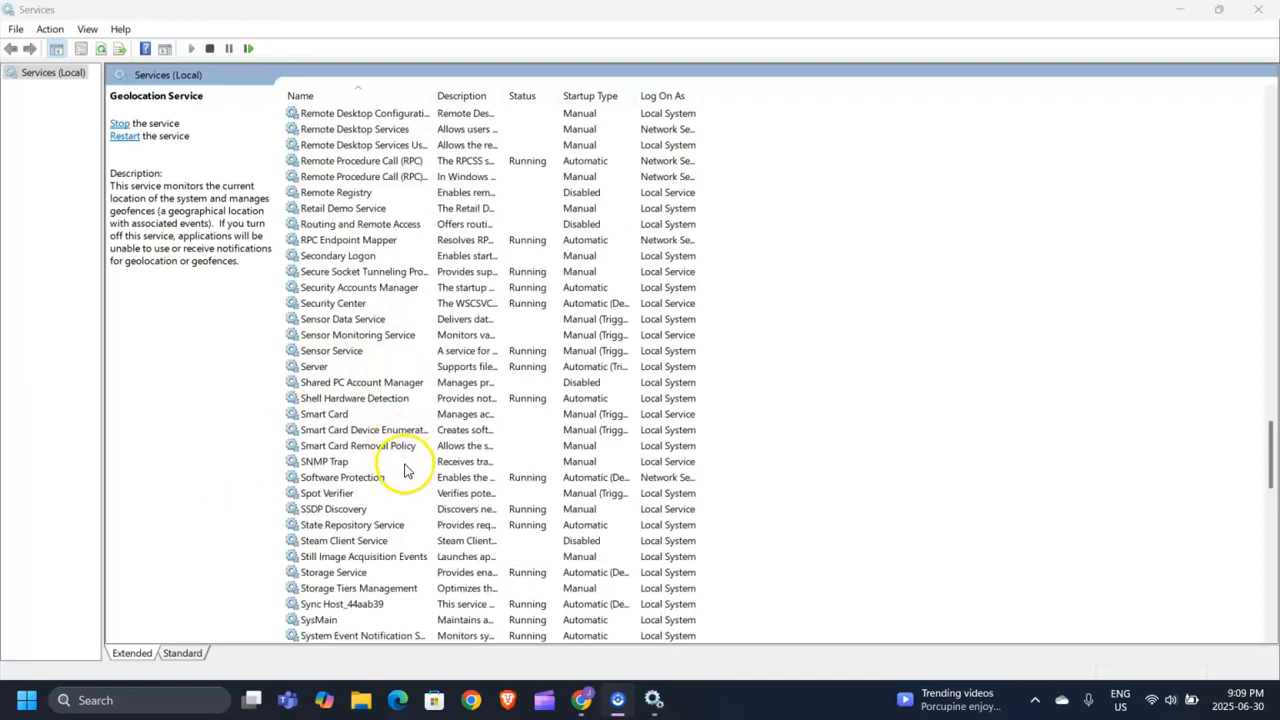
left_click(365, 355)
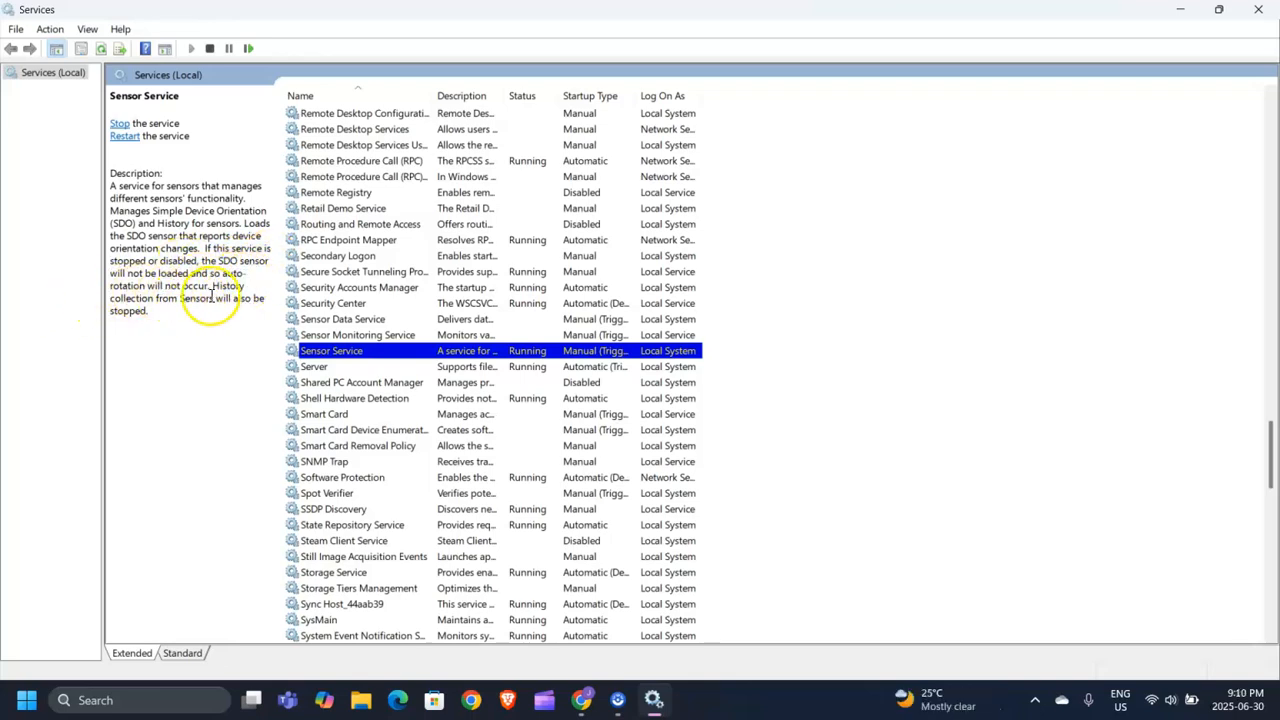
right_click(378, 360)
left_click(432, 518)
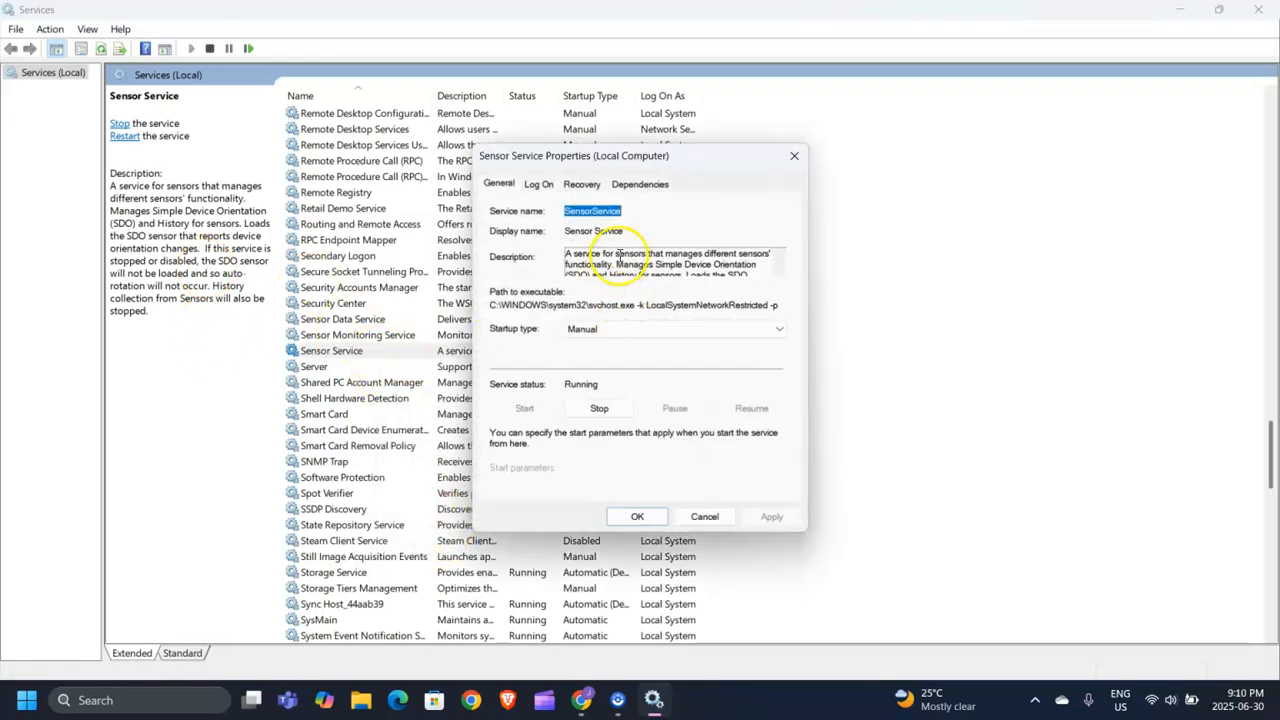
left_click(658, 332)
left_click(651, 366)
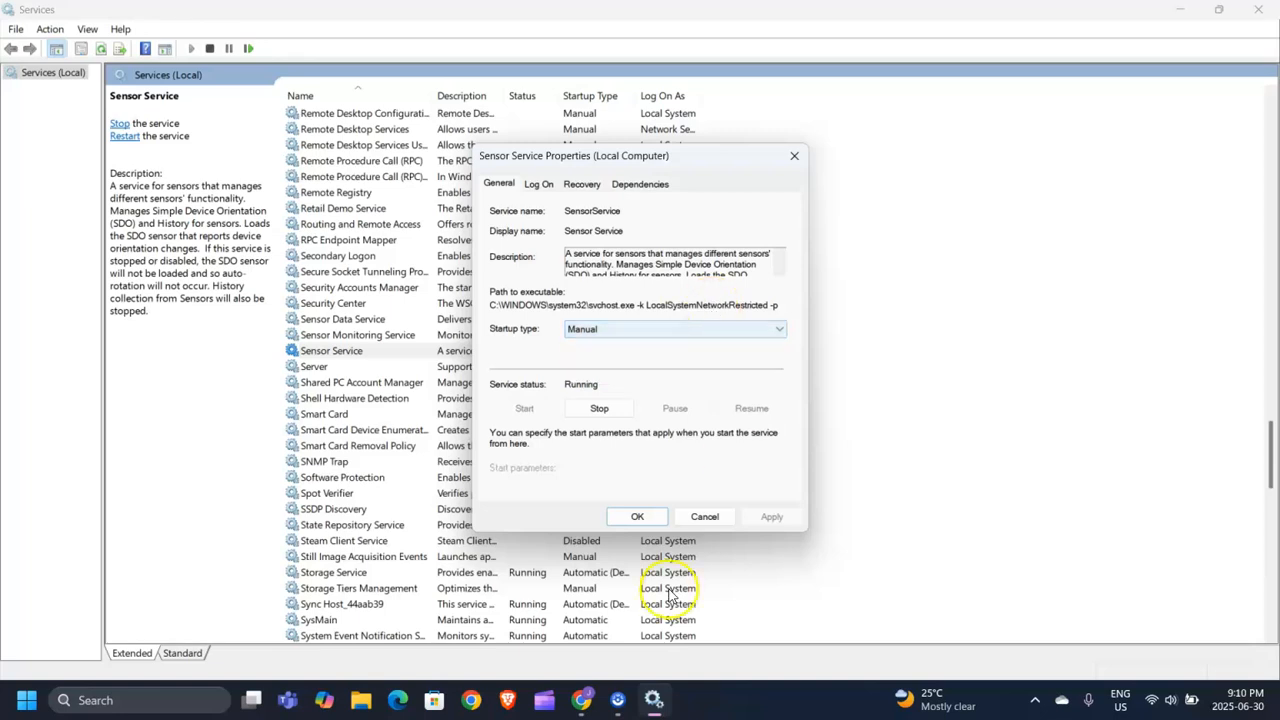
Close the Sensor Service properties unchanged and select Xbox Accessory Management Service at the list bottom.
left_click(794, 157)
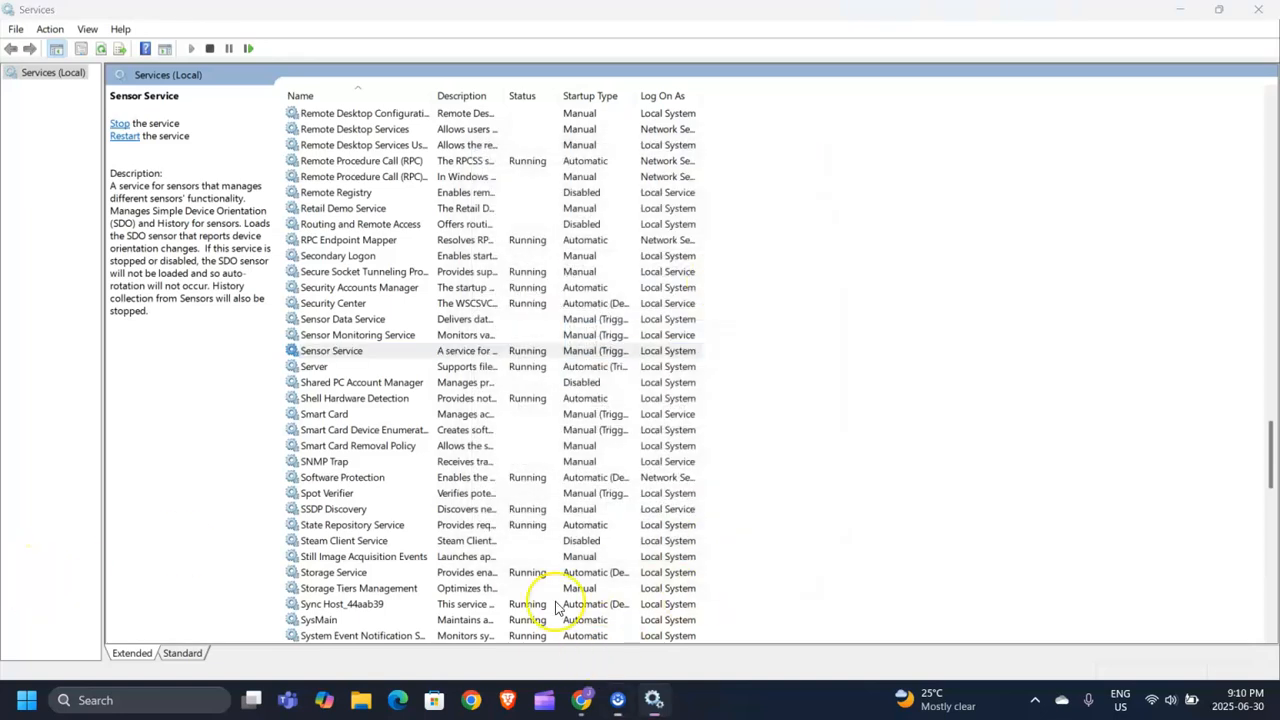
scroll(510, 596, "down", 3)
scroll(450, 520, "down", 5)
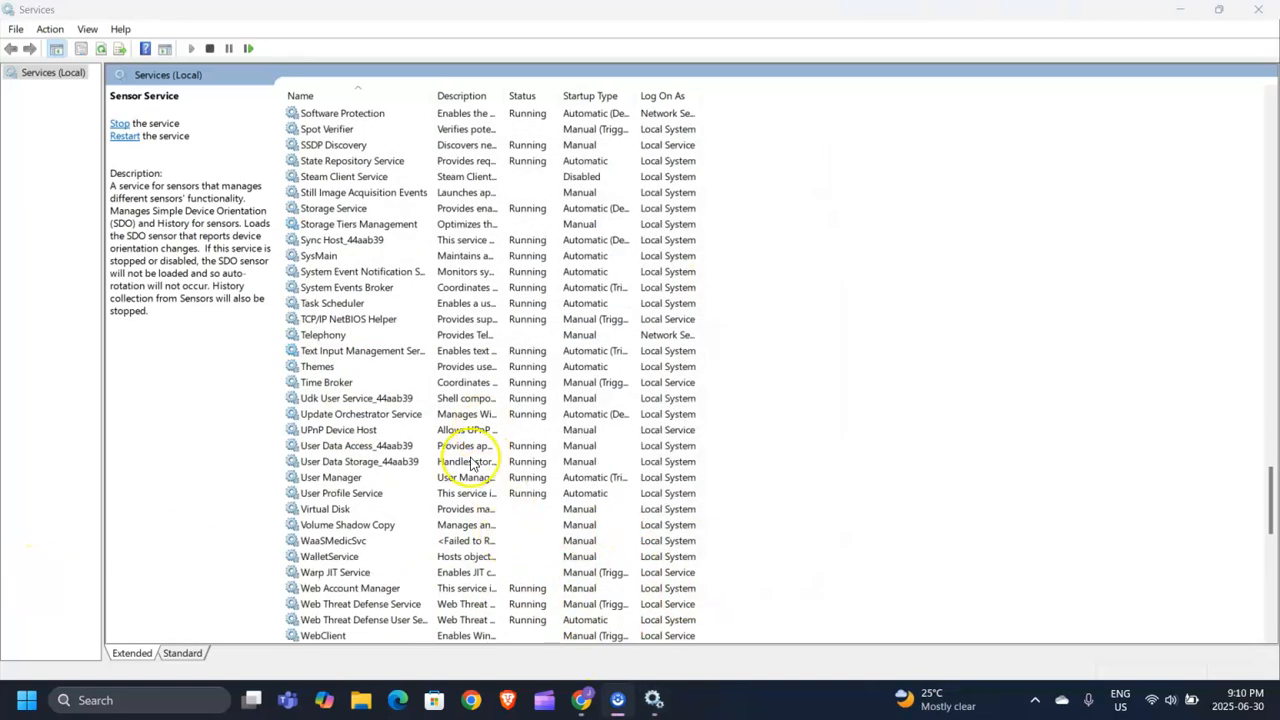
scroll(480, 460, "down", 4)
scroll(590, 410, "down", 10)
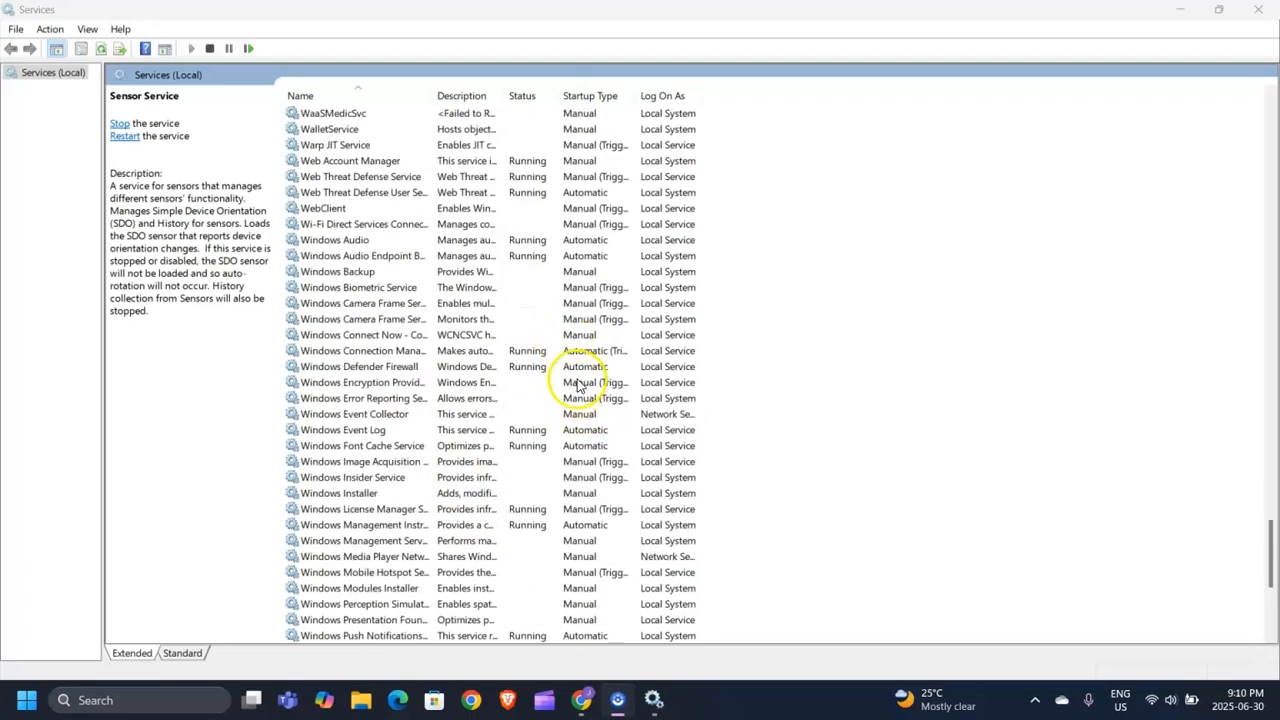
scroll(565, 350, "down", 2)
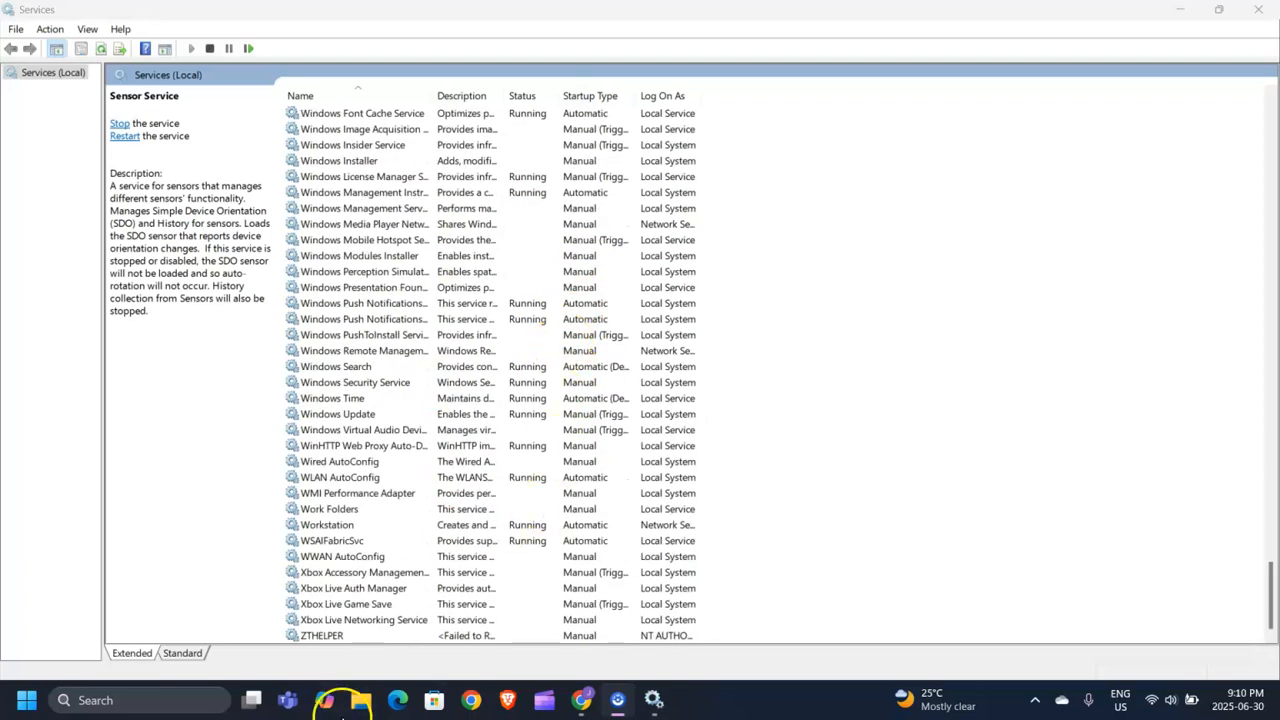
left_click(378, 574)
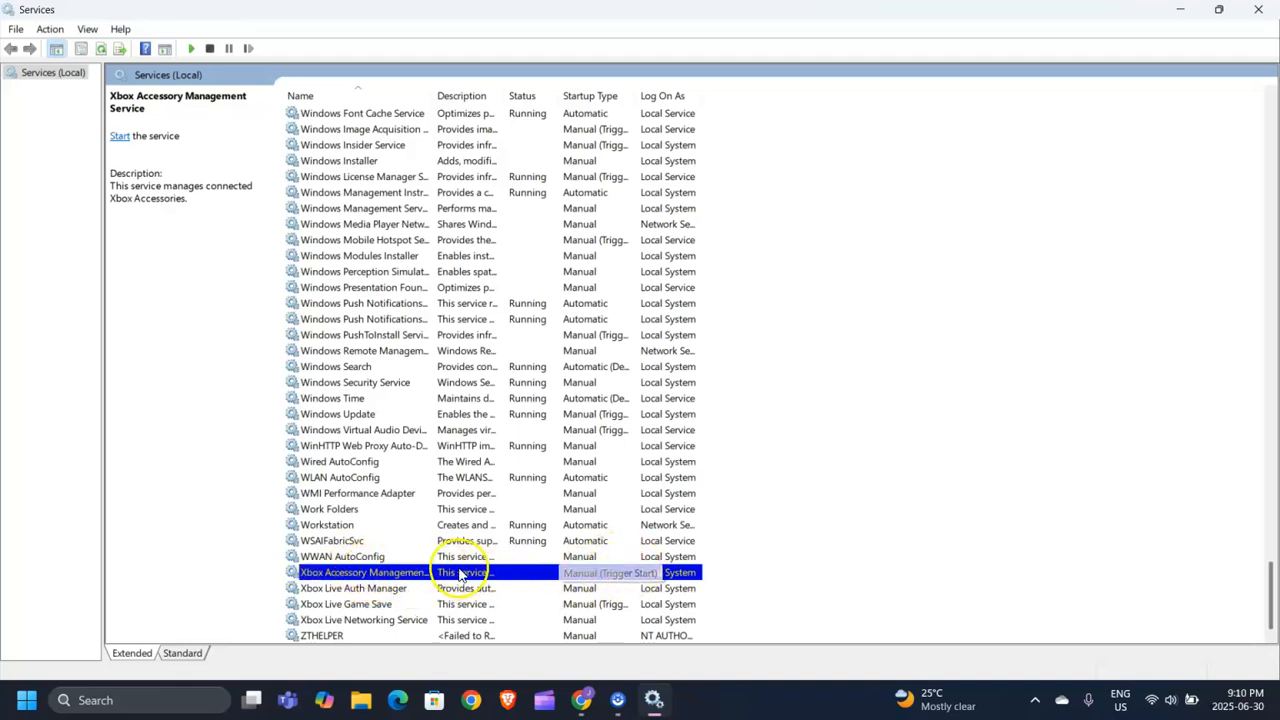
left_click(360, 590)
left_click(410, 605)
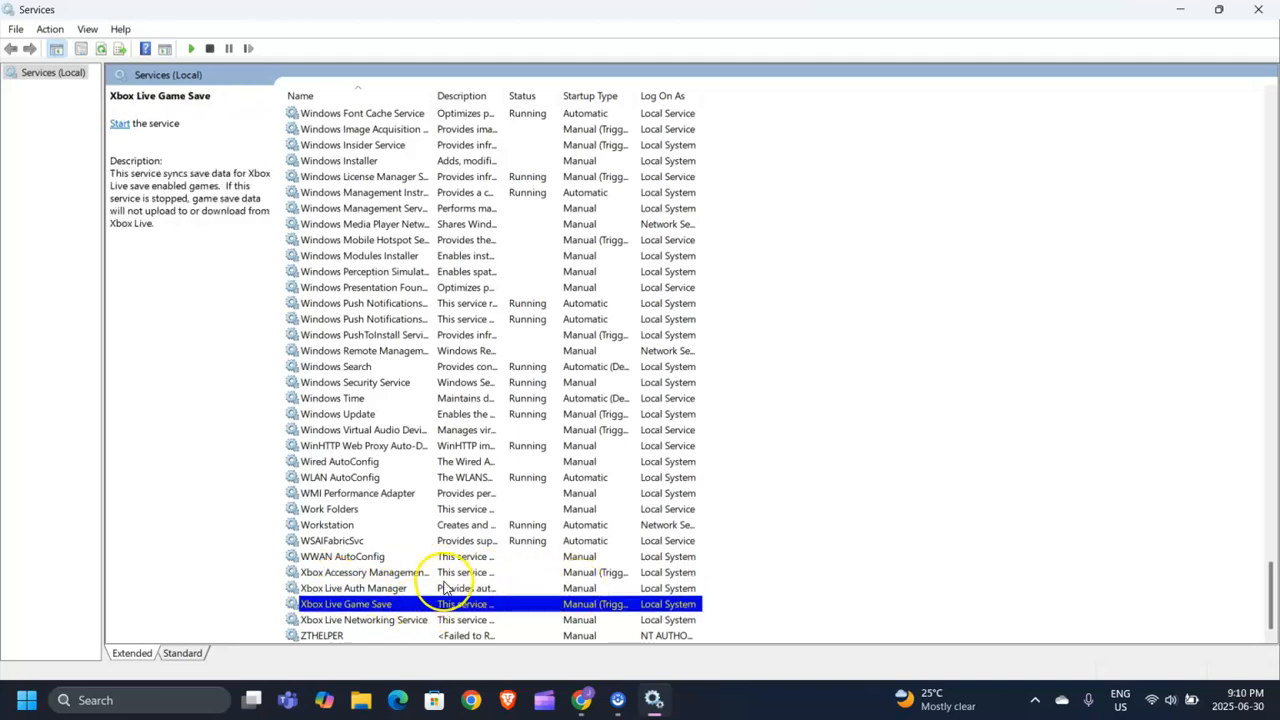
right_click(368, 572)
left_click(455, 538)
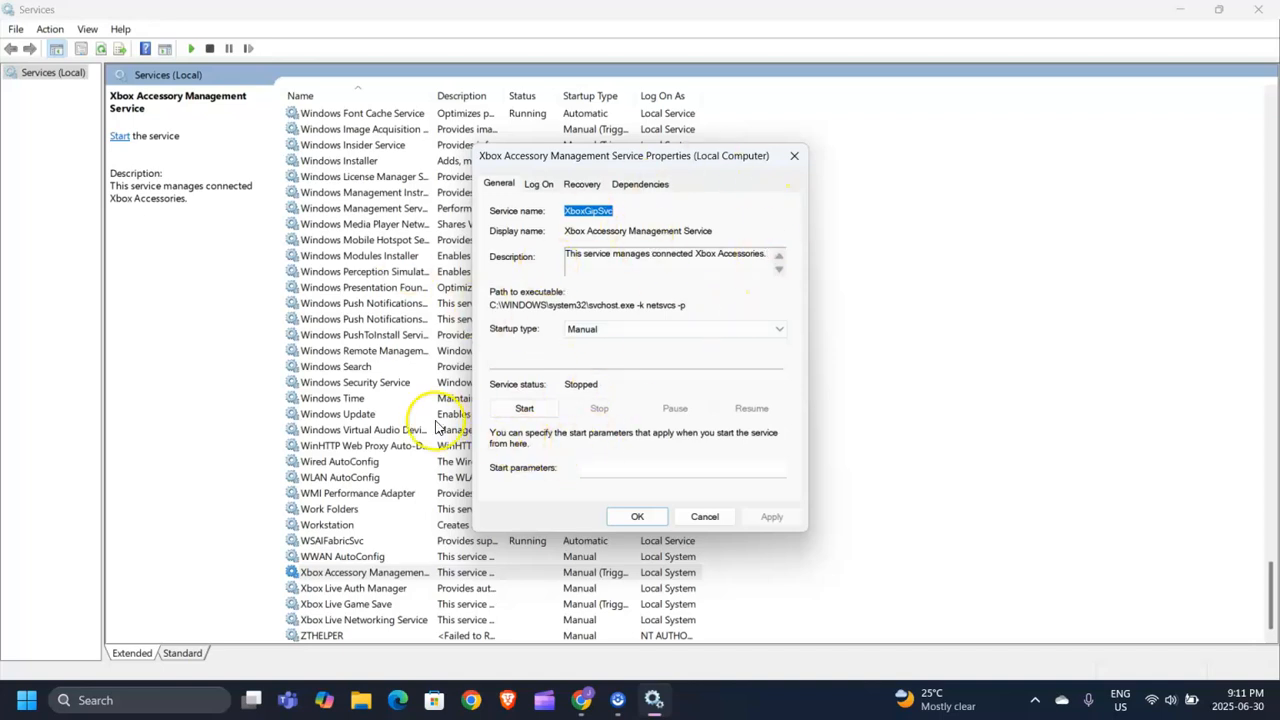
left_click(794, 156)
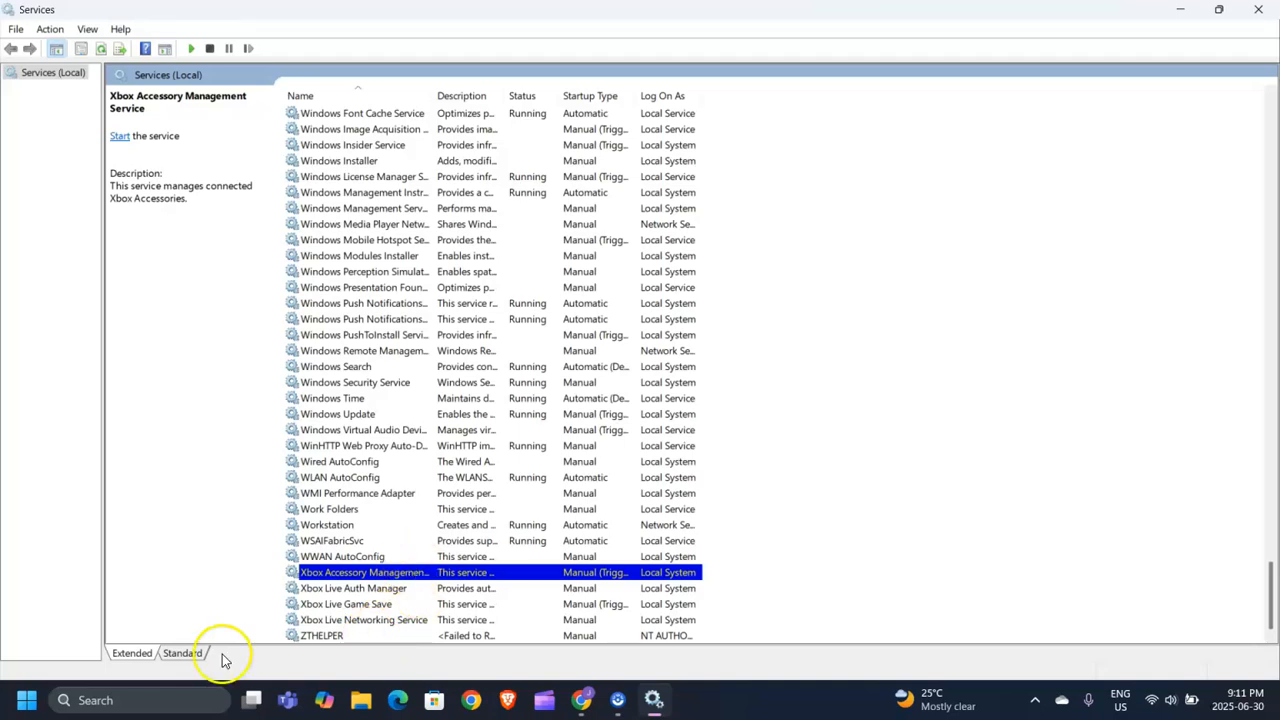
scroll(514, 486, "up", 10)
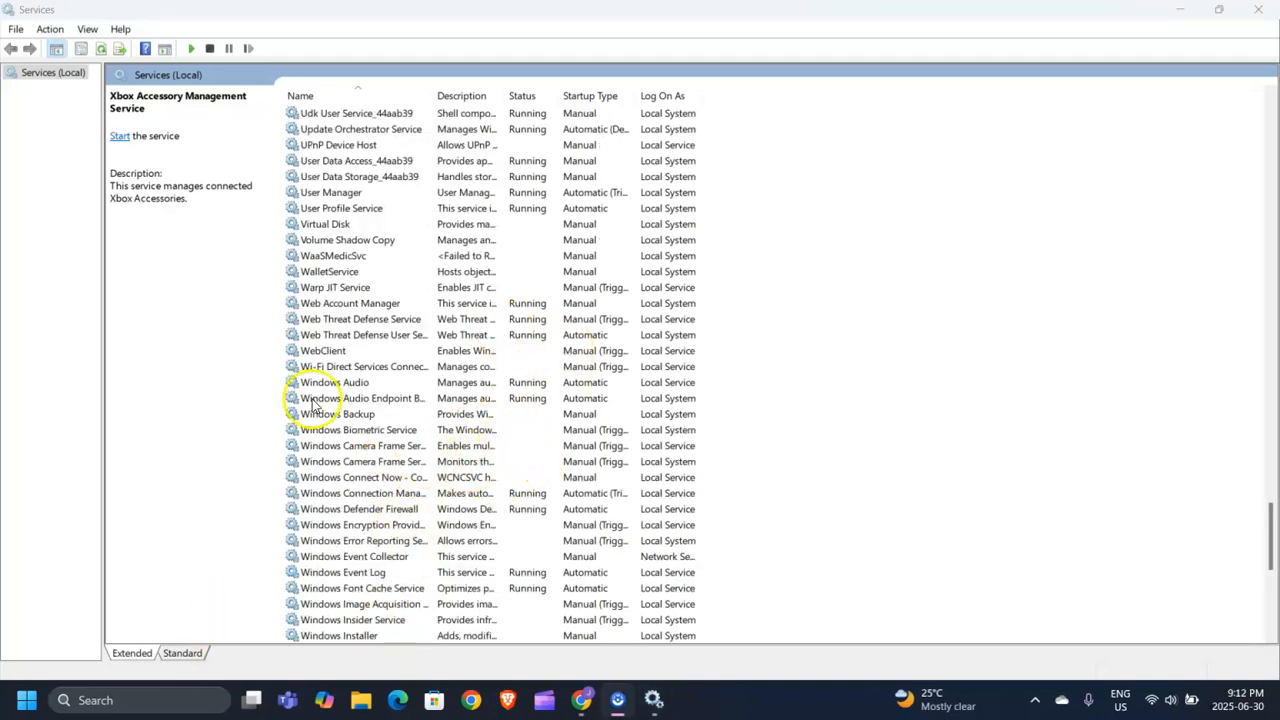
scroll(340, 380, "down", 2)
scroll(300, 260, "up", 1)
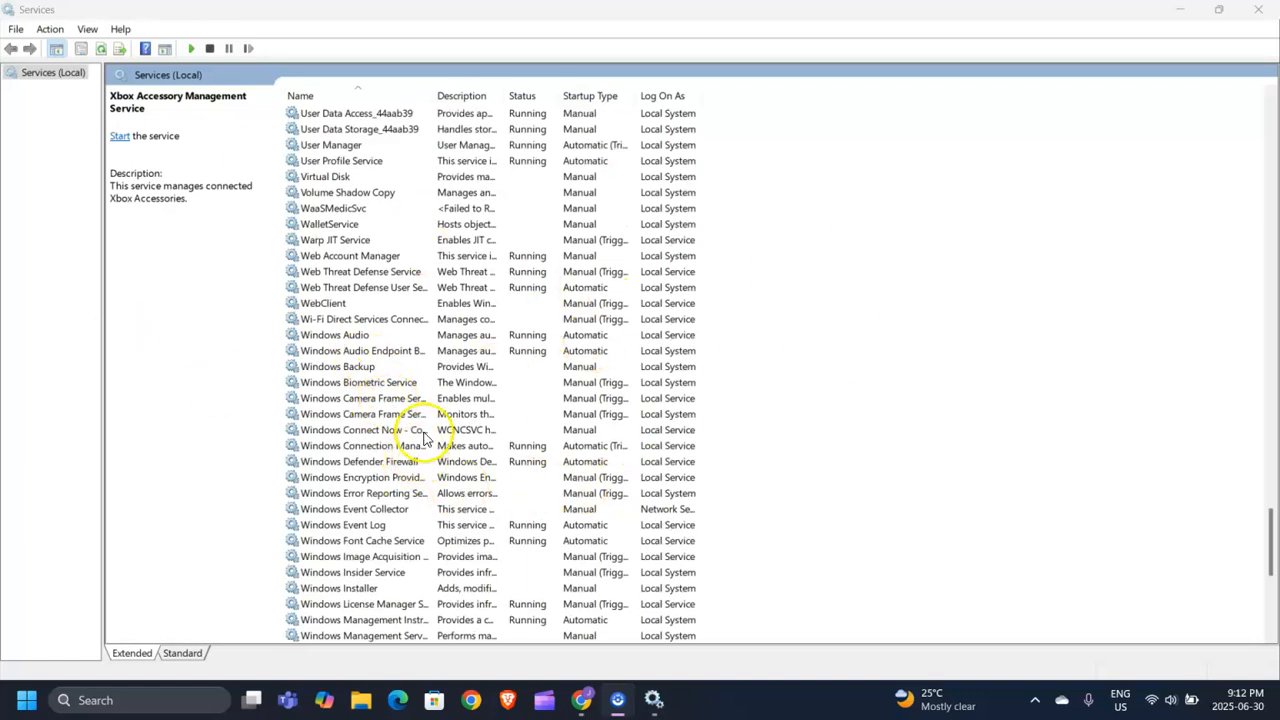
scroll(407, 418, "down", 1)
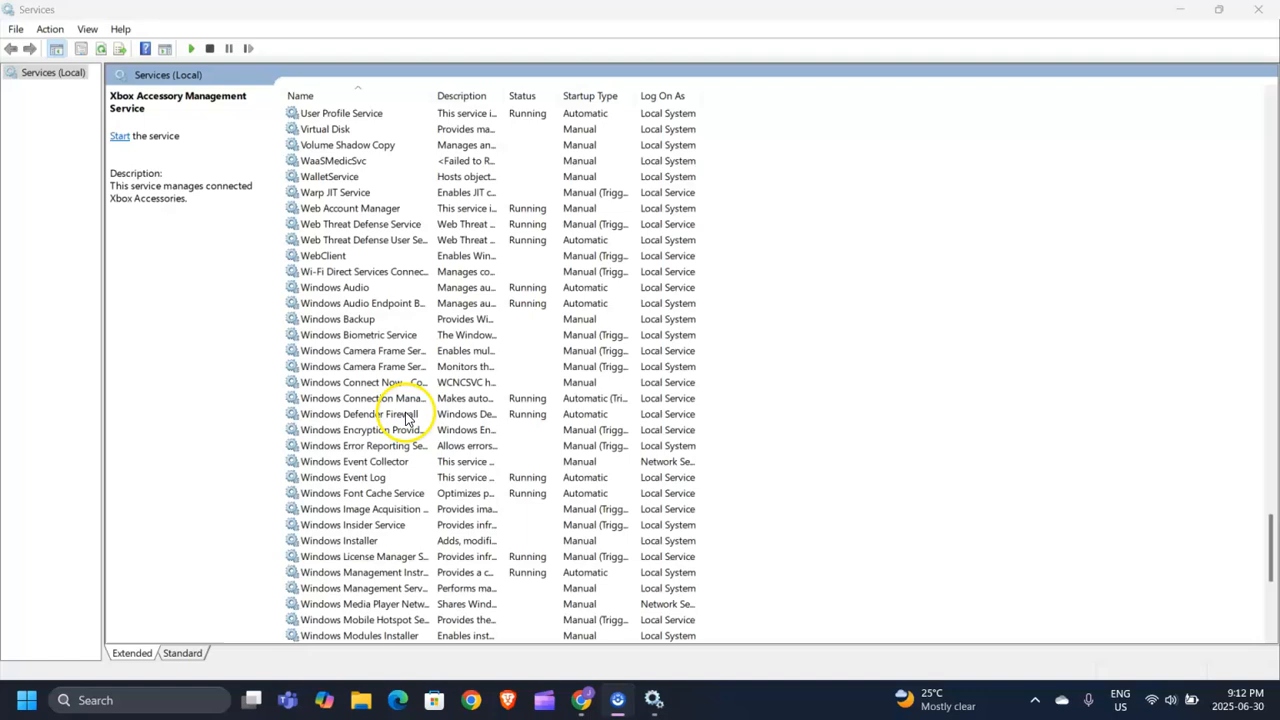
left_click(366, 450)
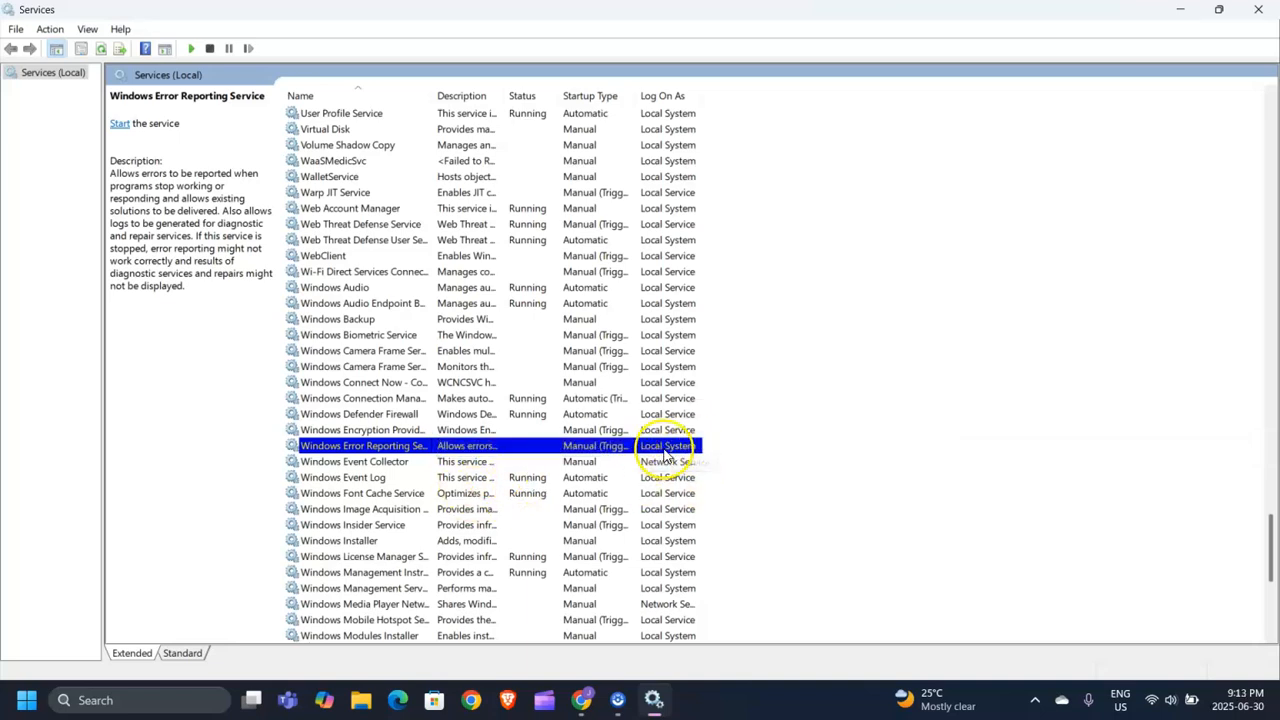
Check the Windows Error Reporting Service properties unchanged, then select Windows Biometric Service.
right_click(366, 450)
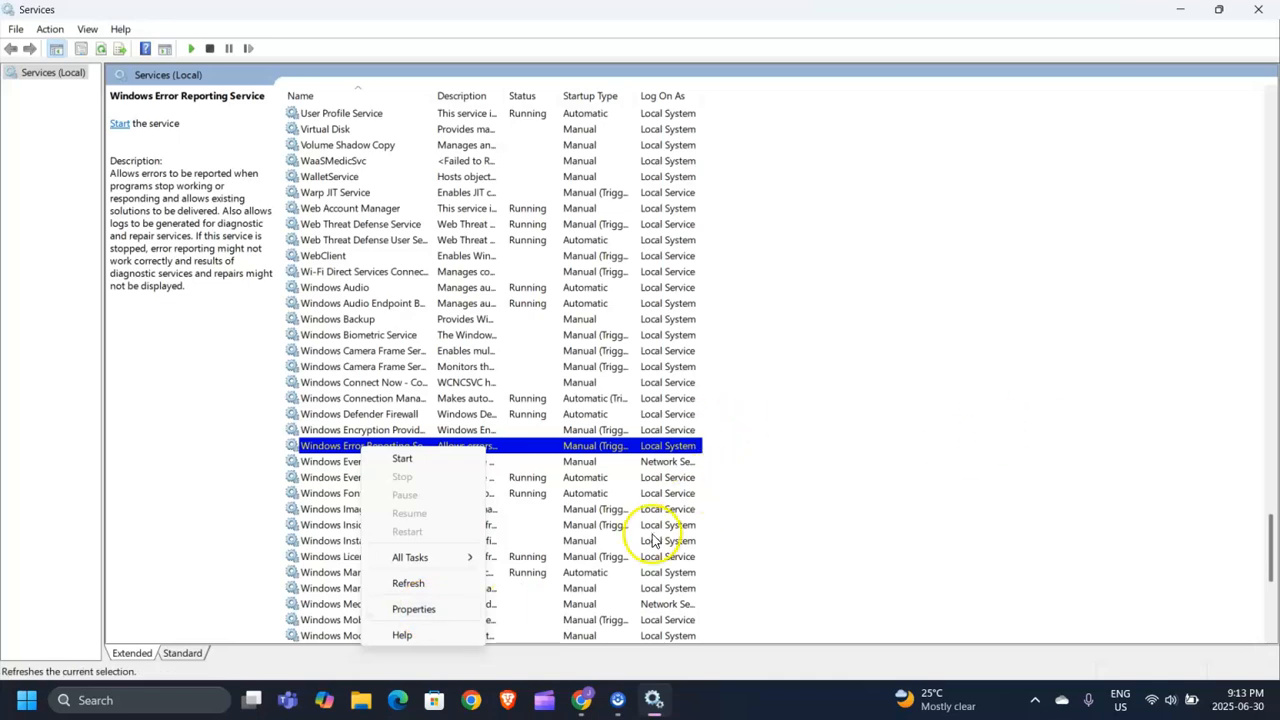
left_click(415, 609)
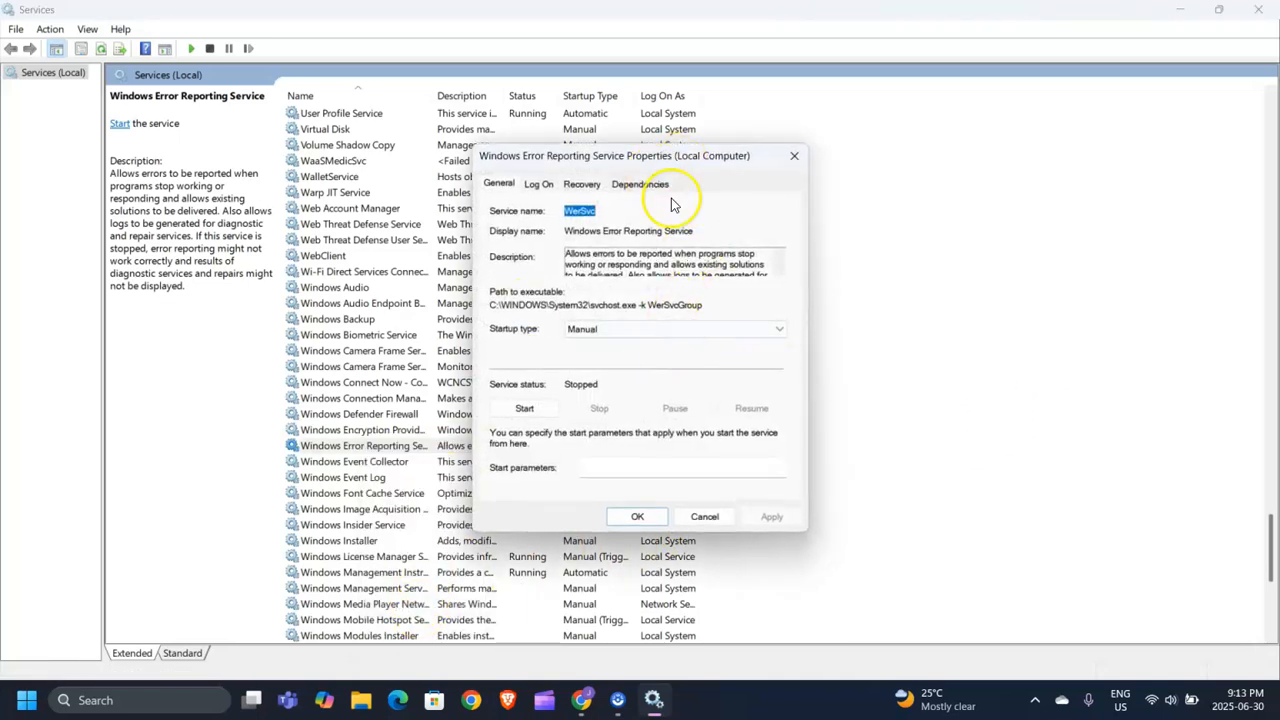
left_click(794, 156)
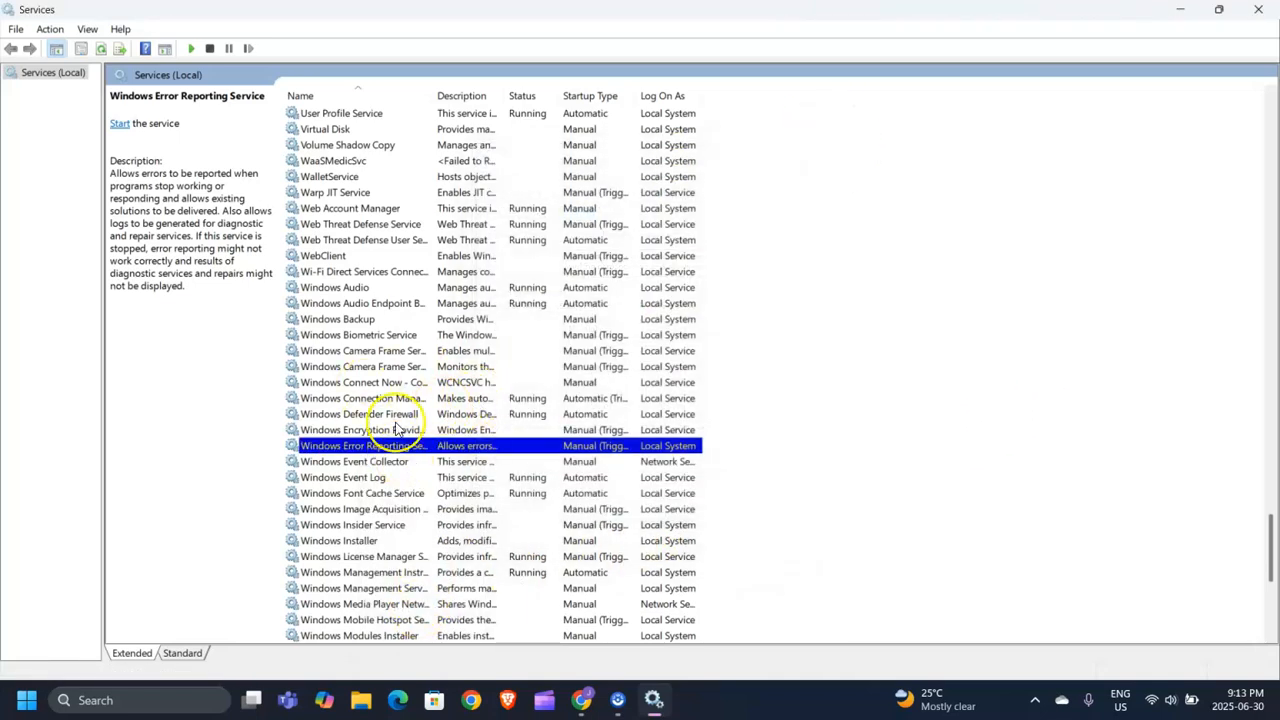
left_click(387, 338)
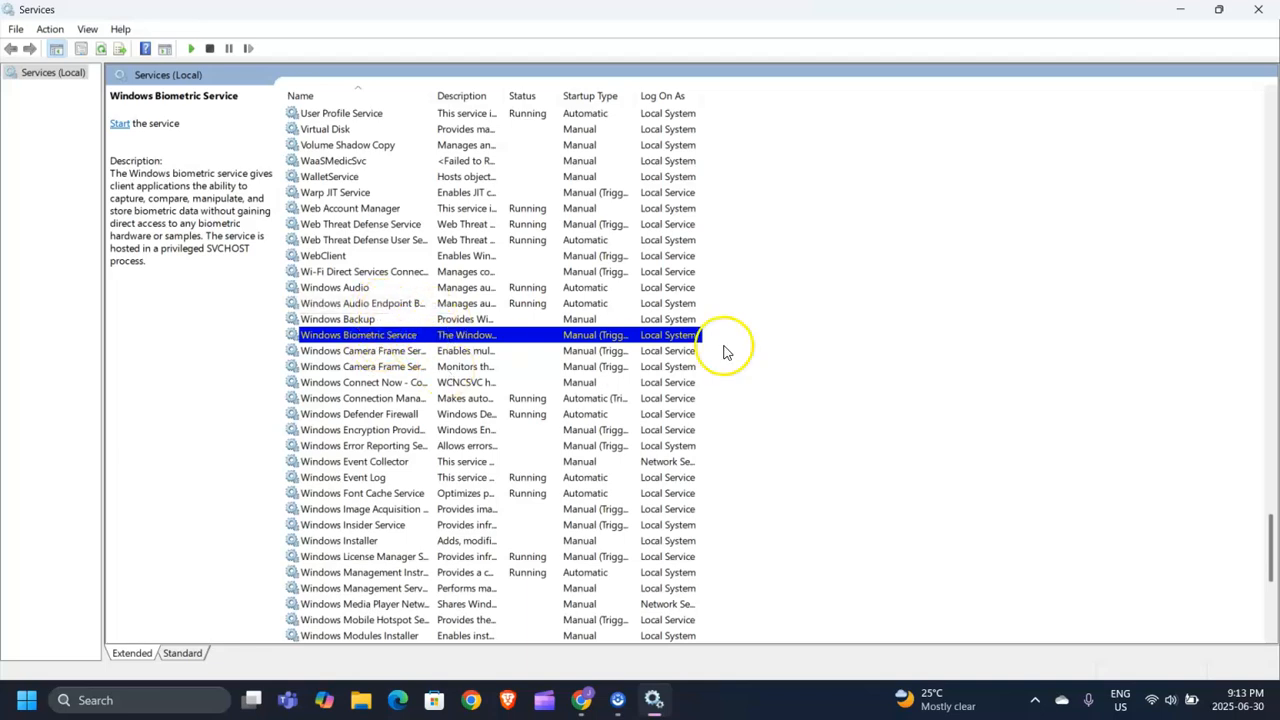
right_click(440, 338)
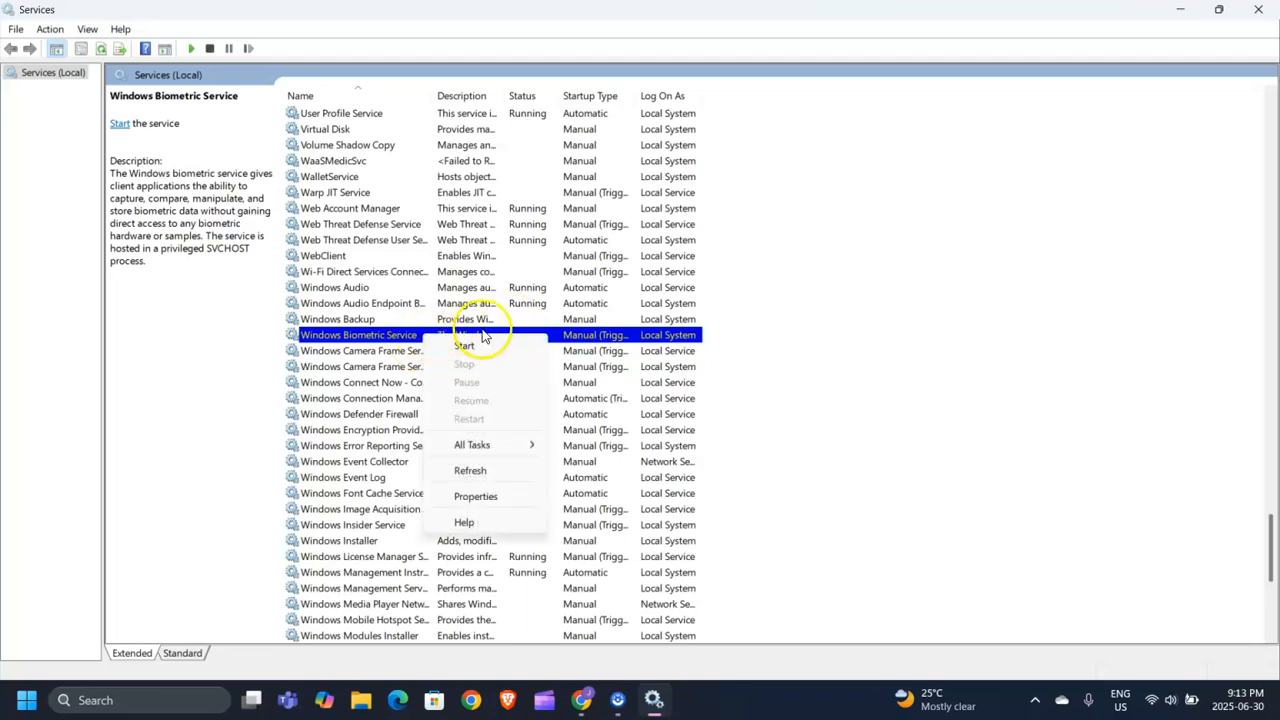
left_click(491, 494)
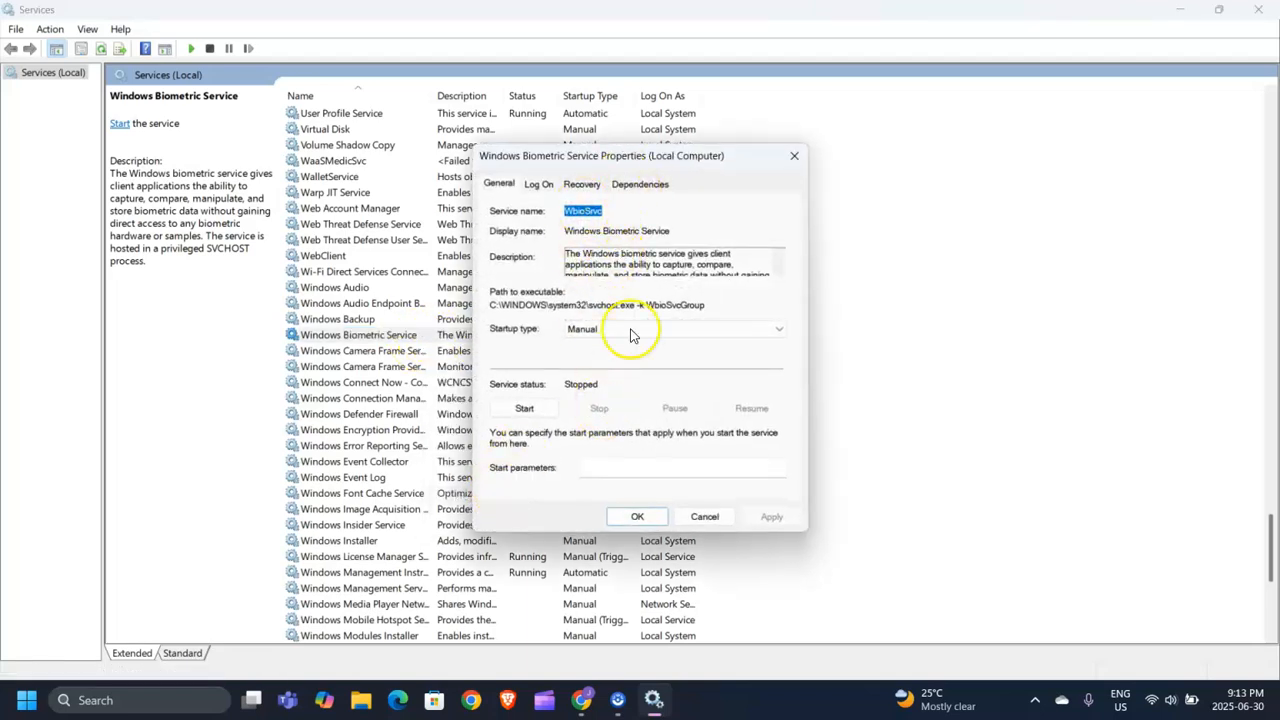
left_click(643, 332)
left_click(755, 155)
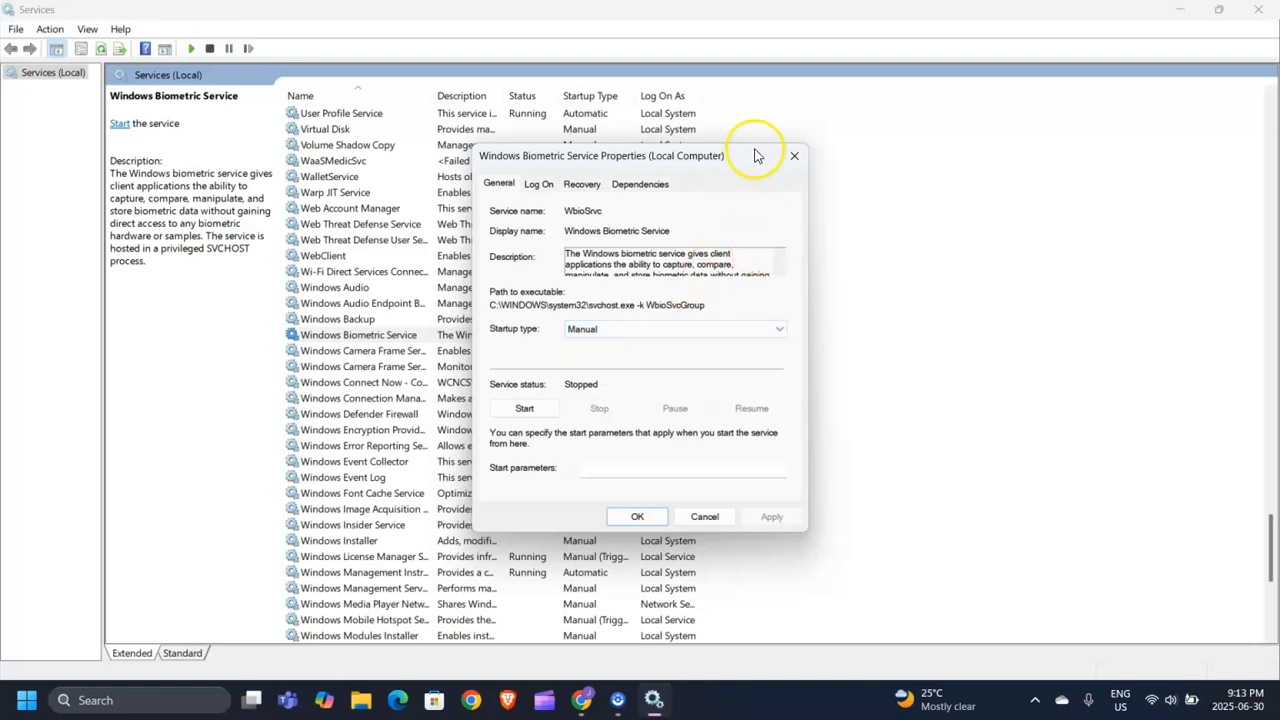
left_click(794, 155)
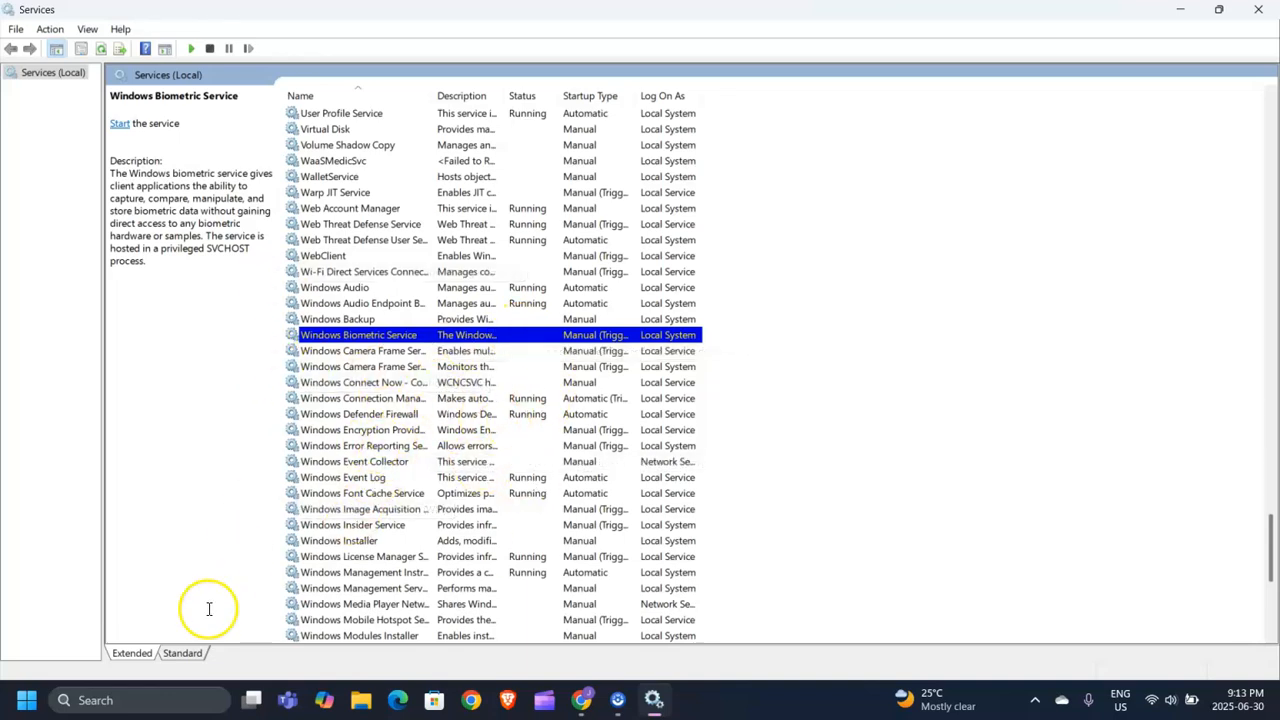
scroll(700, 560, "up", 1)
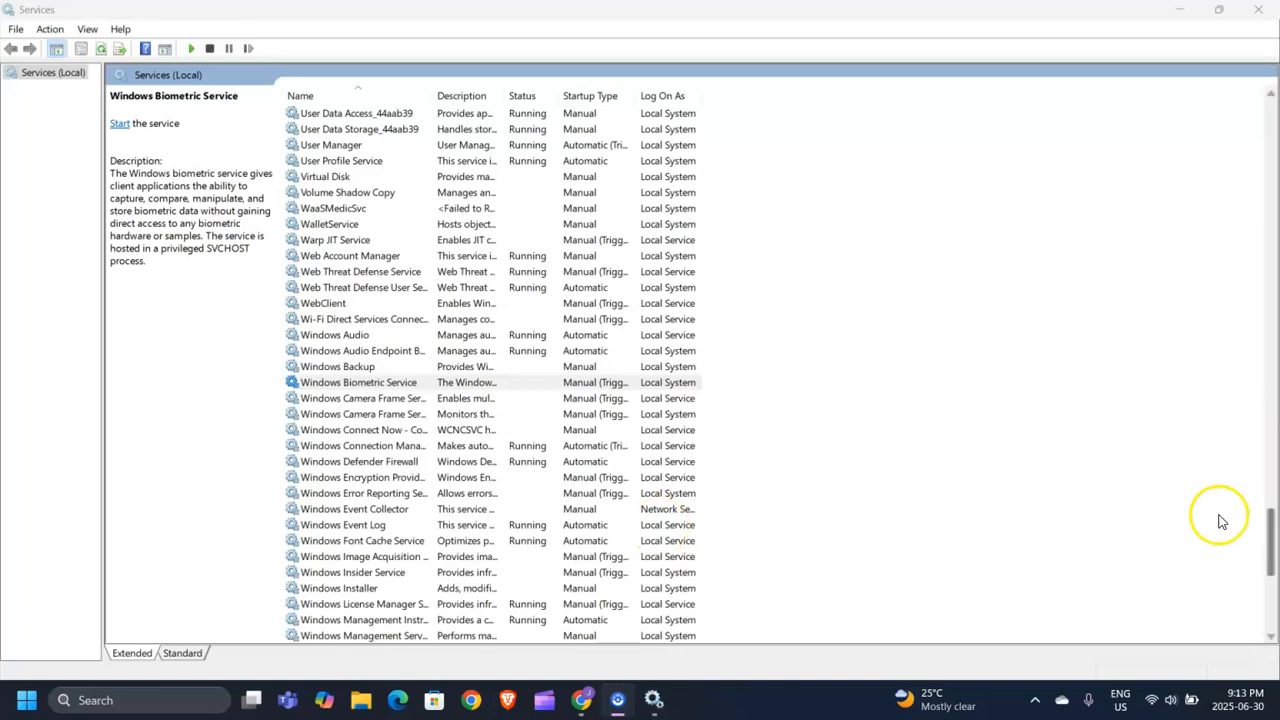
left_click_drag(1272, 540, 1278, 234)
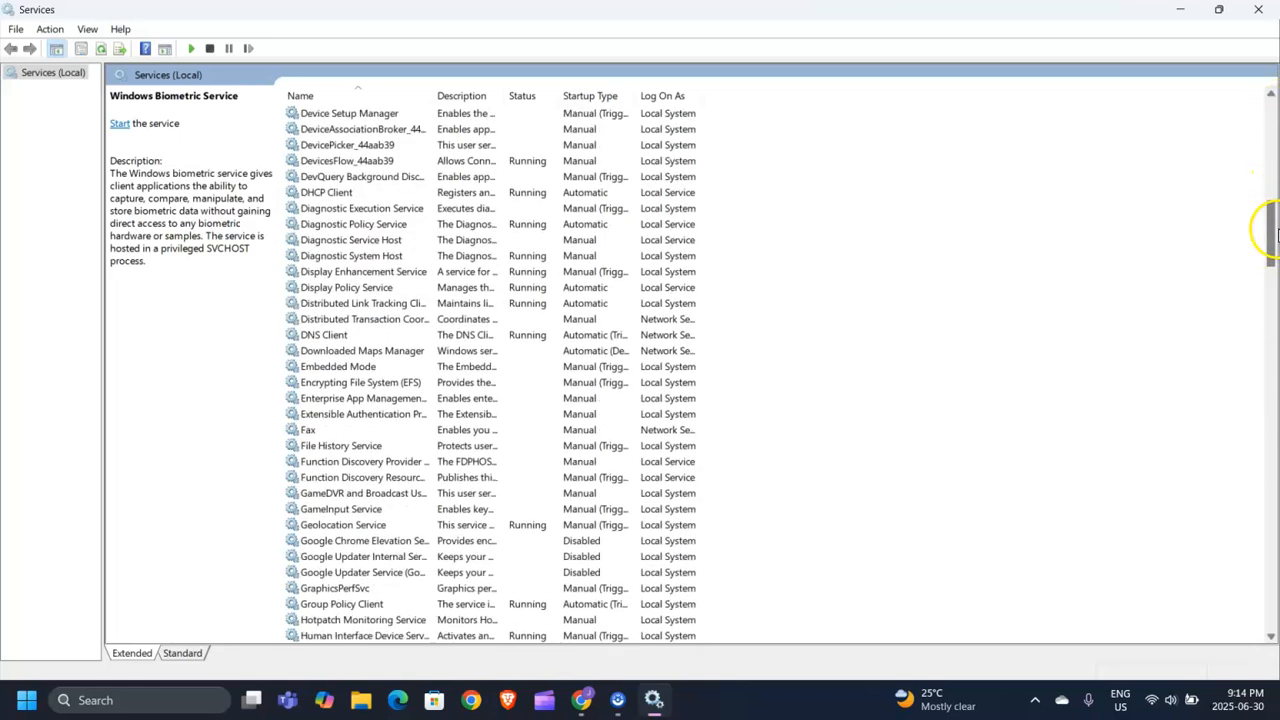
left_click(459, 431)
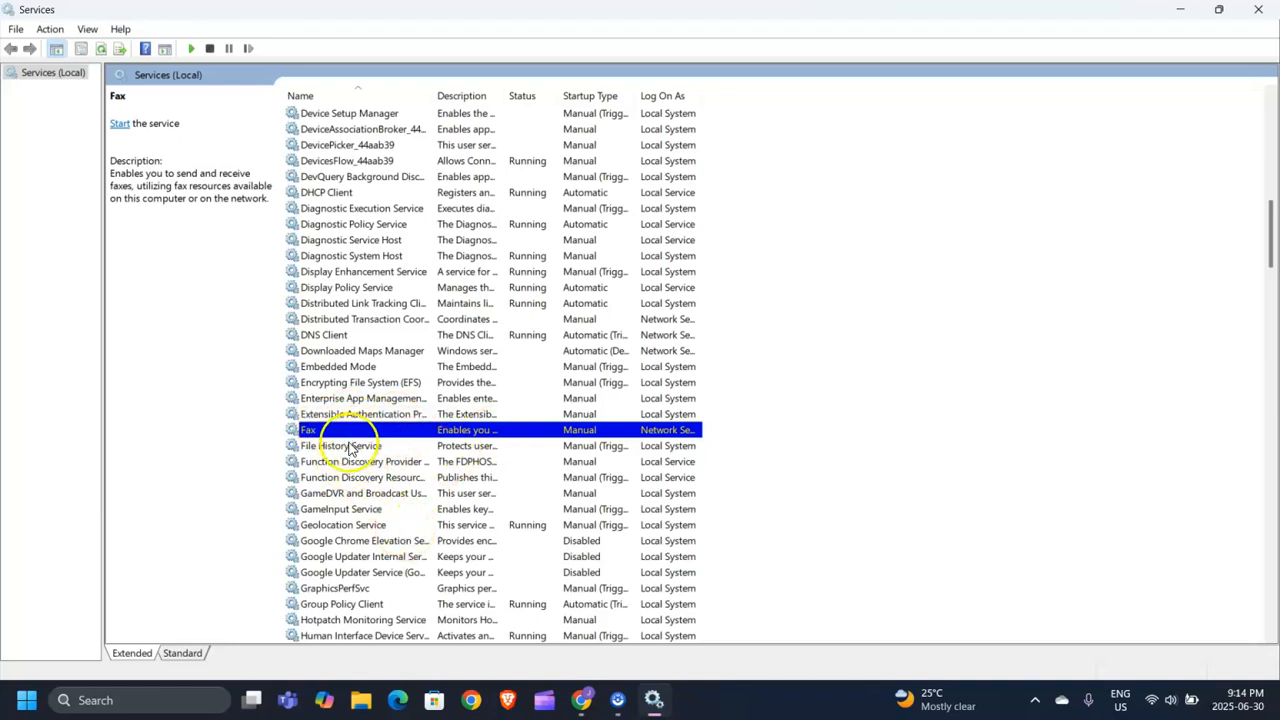
right_click(430, 430)
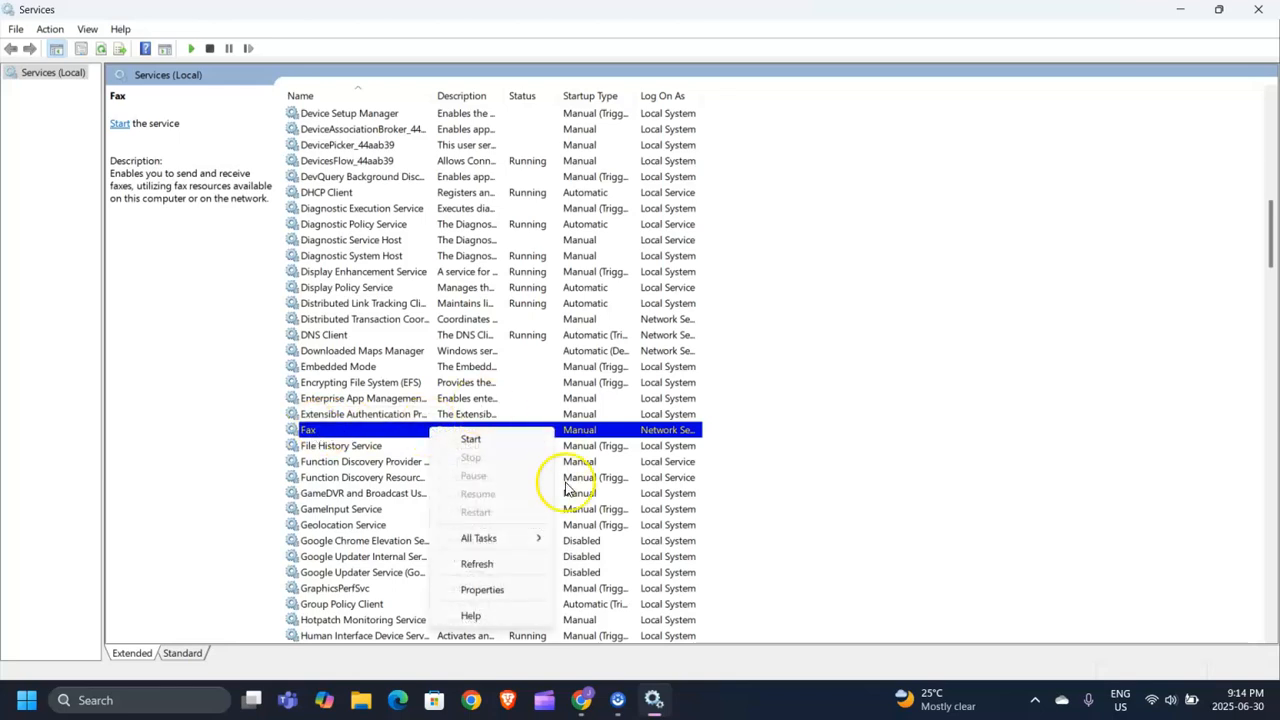
left_click(503, 600)
left_click(614, 329)
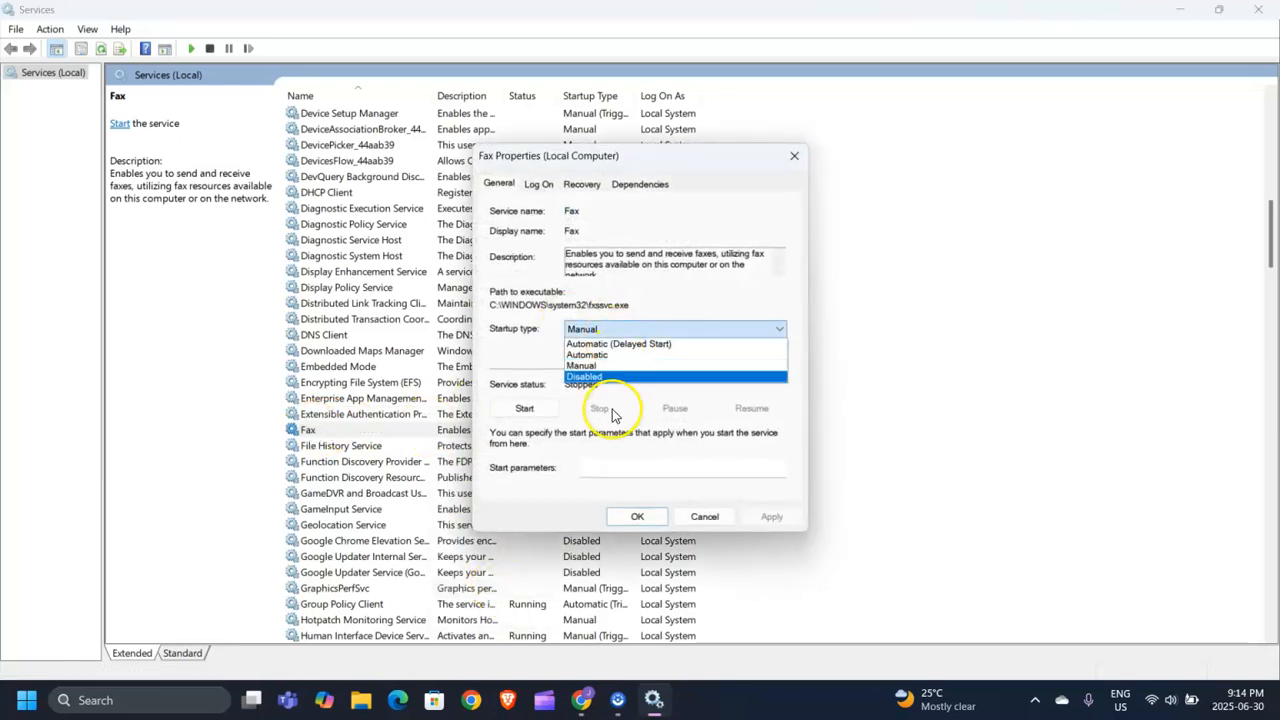
left_click(612, 378)
left_click(794, 156)
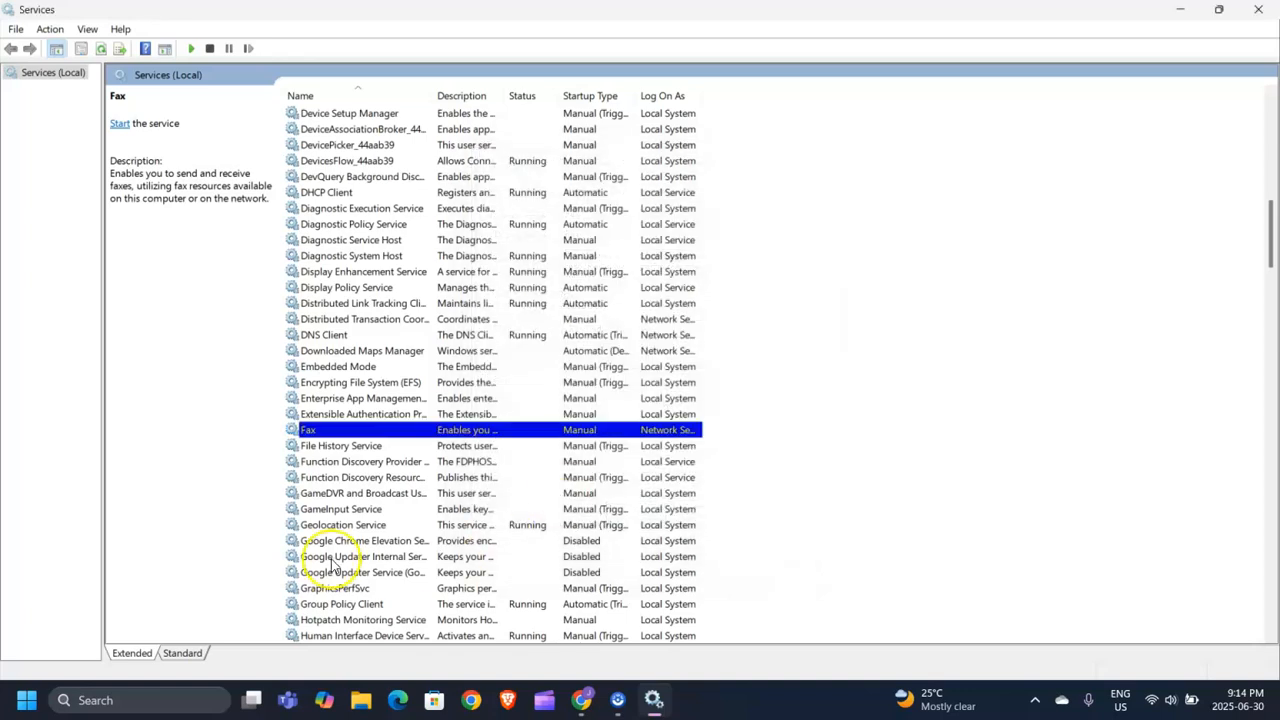
Scroll down the services list and select Print Spooler.
scroll(543, 480, "down", 5)
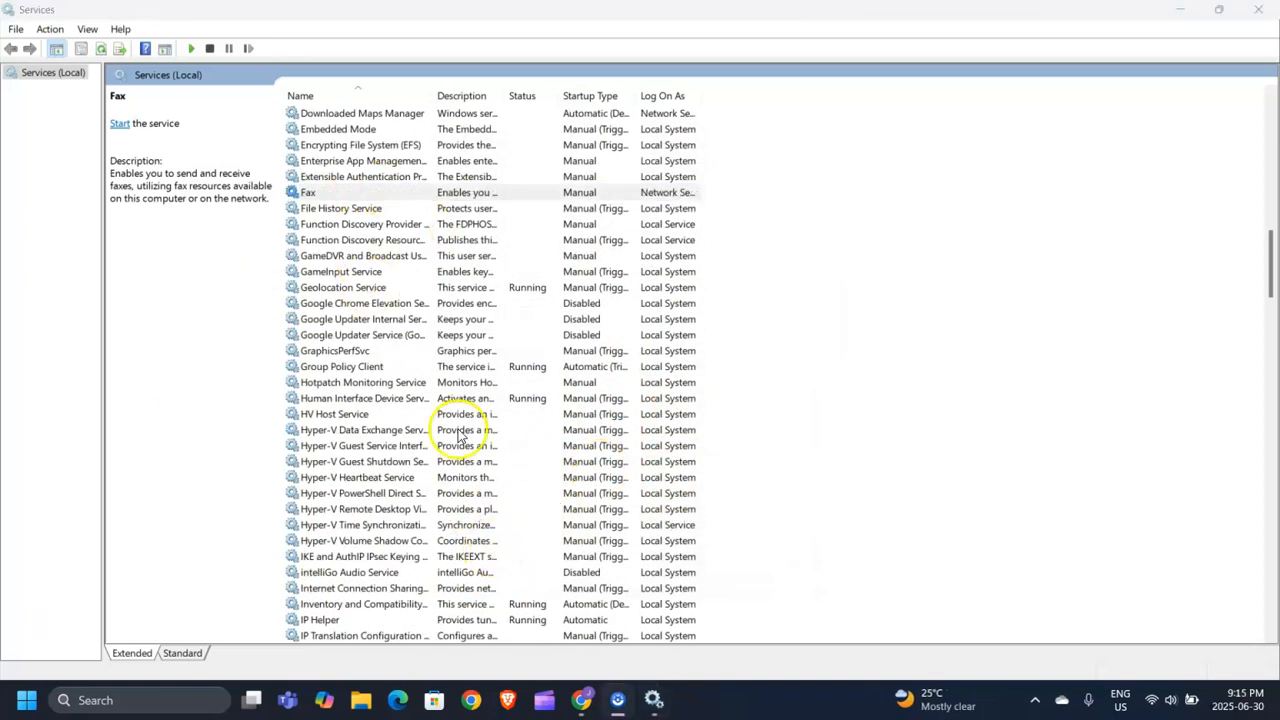
scroll(528, 405, "down", 7)
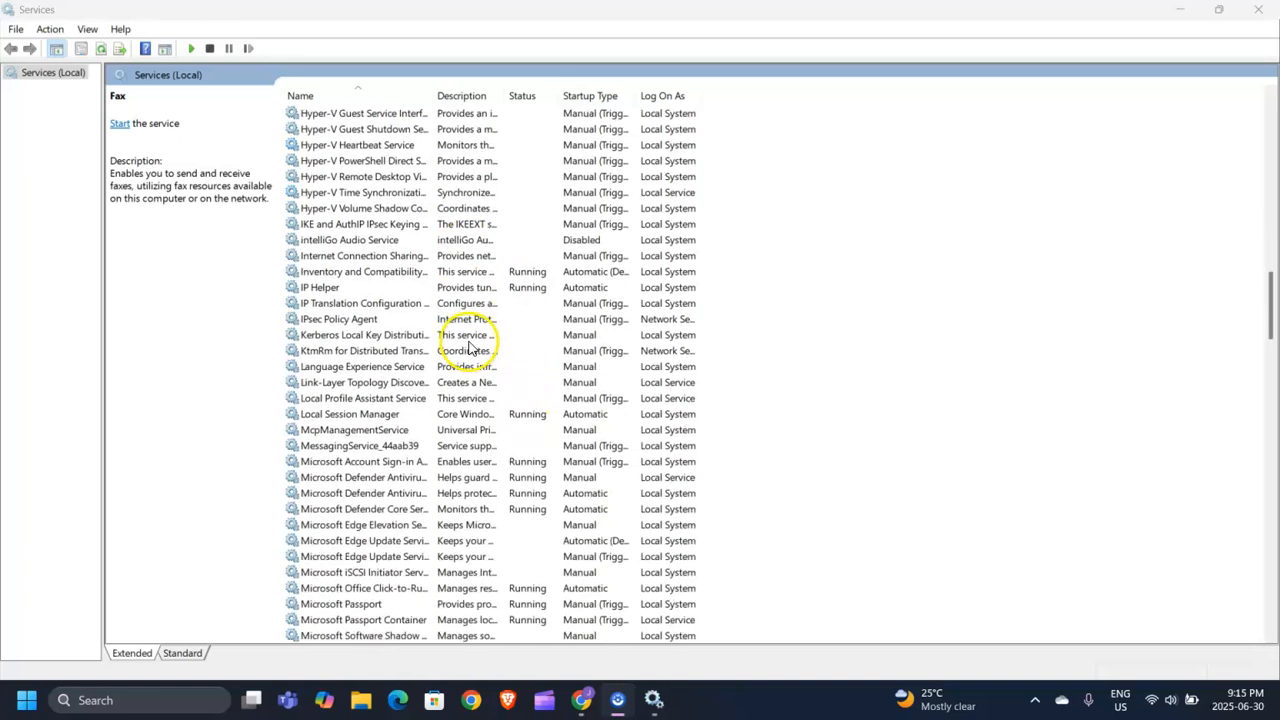
scroll(479, 388, "down", 7)
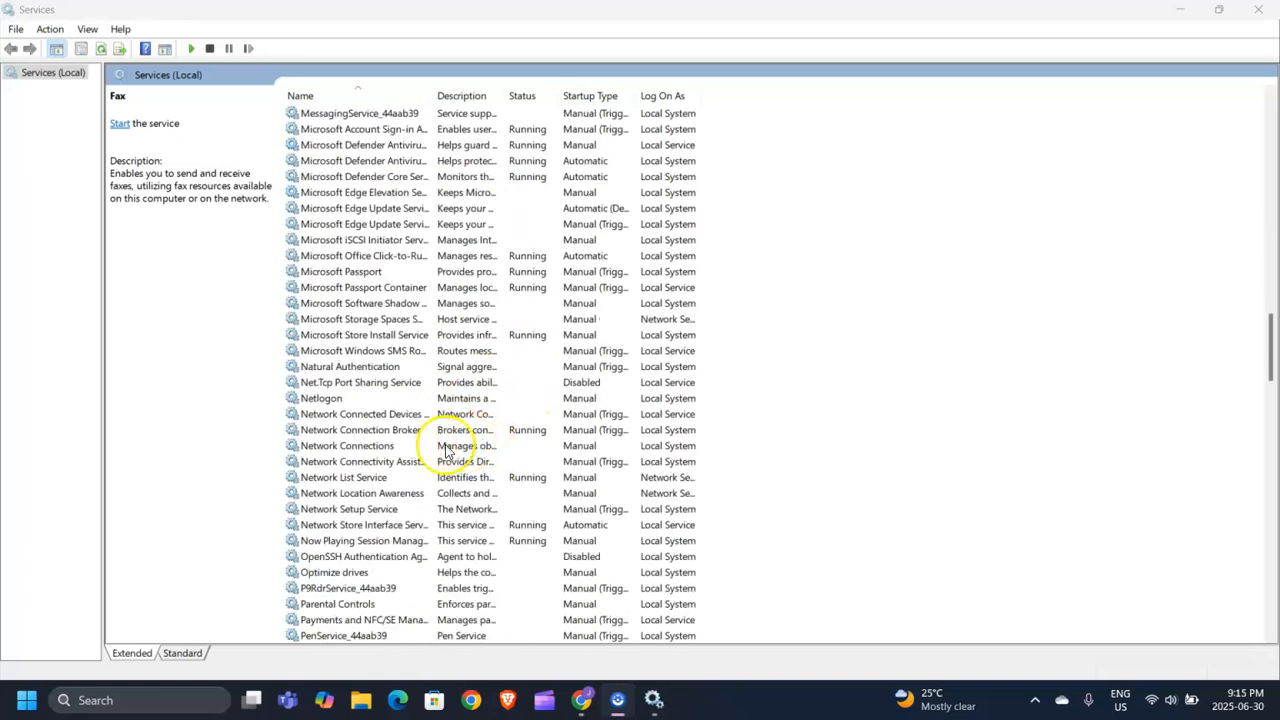
scroll(376, 399, "up", 7)
scroll(376, 399, "down", 12)
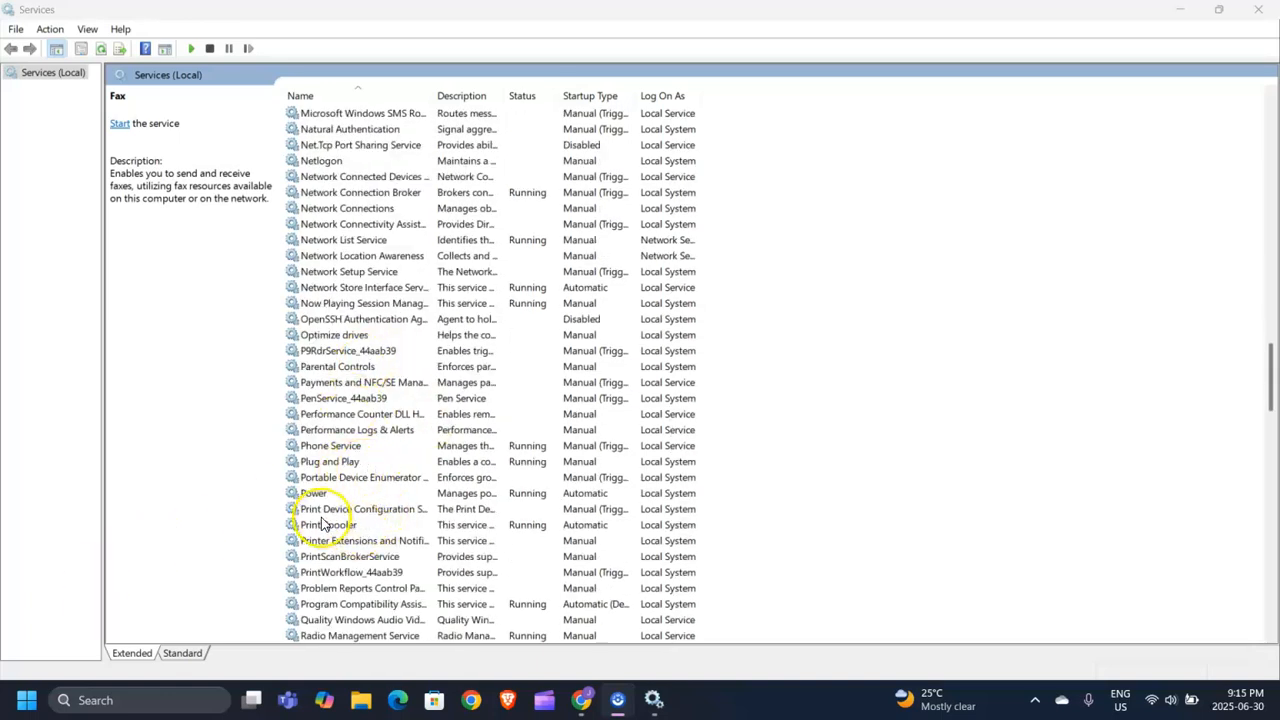
scroll(370, 493, "down", 1)
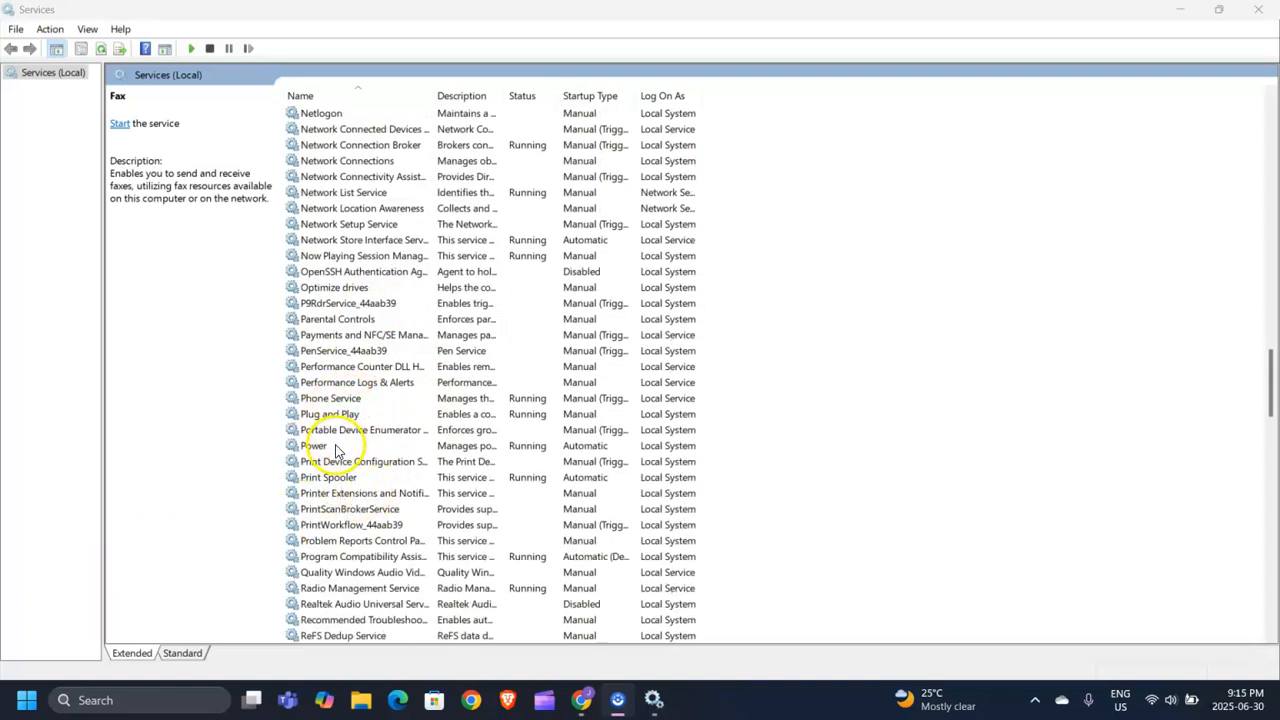
left_click(328, 478)
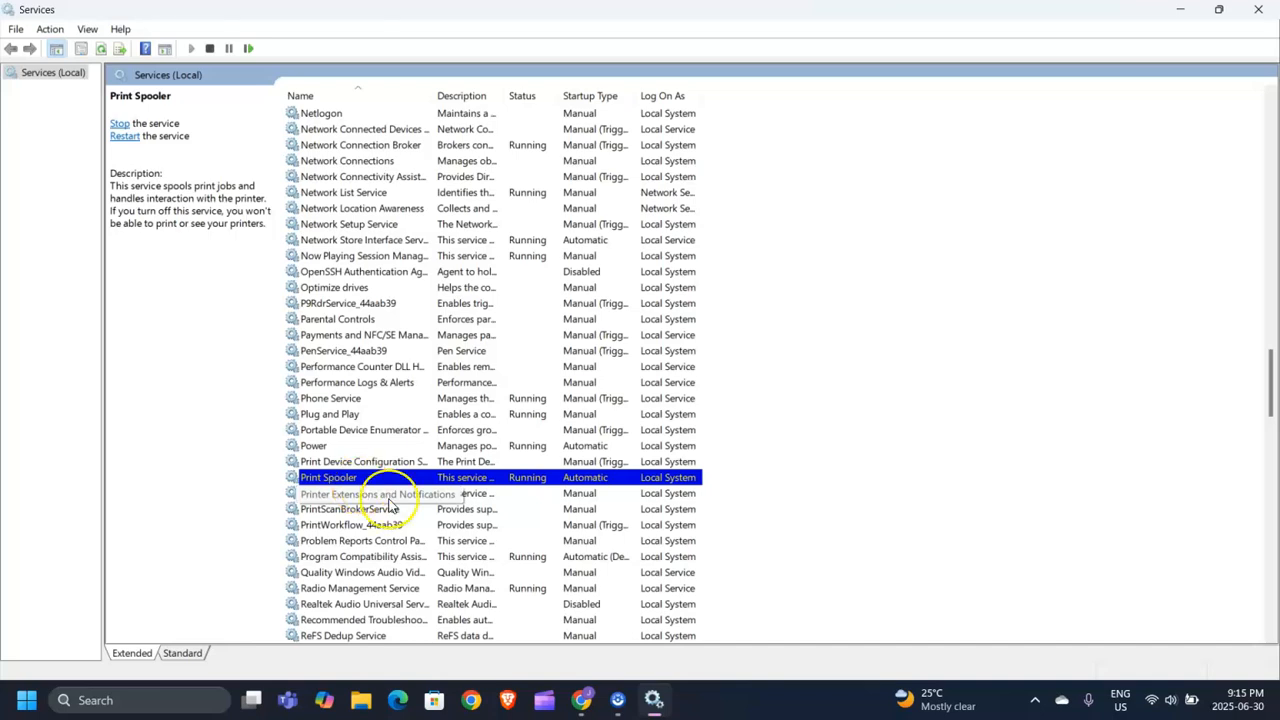
right_click(442, 480)
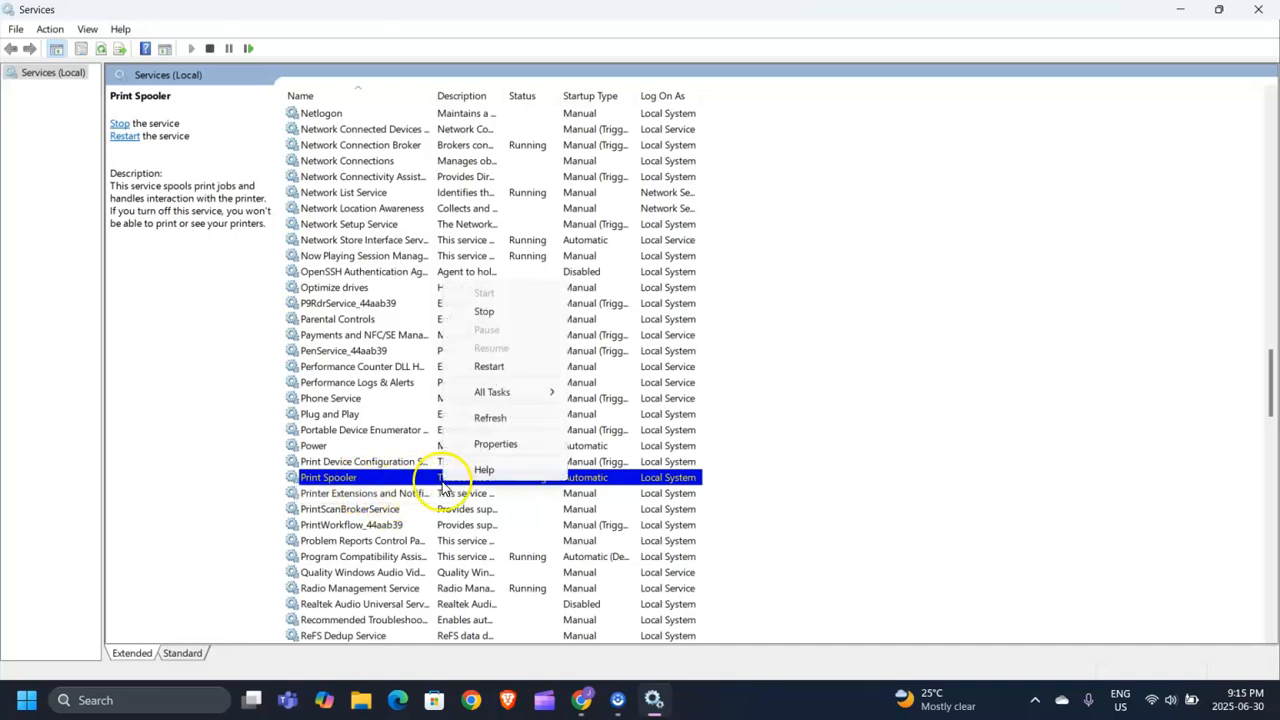
left_click(496, 443)
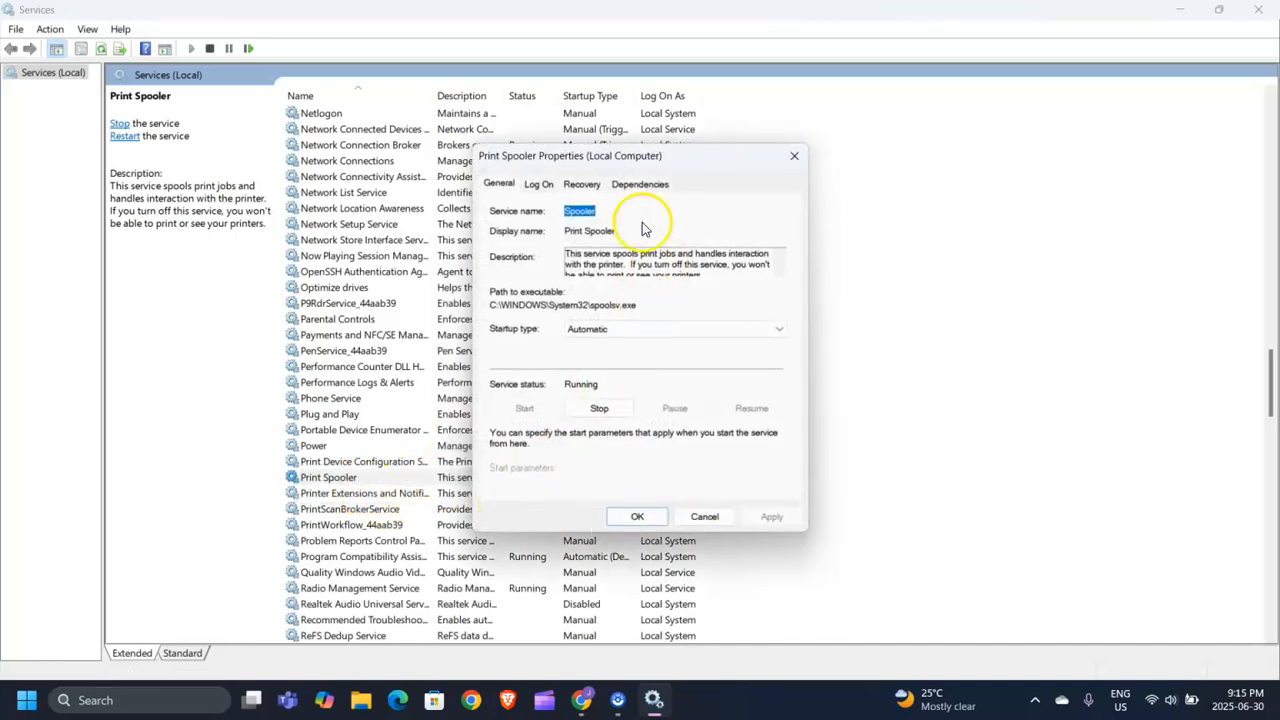
left_click(620, 330)
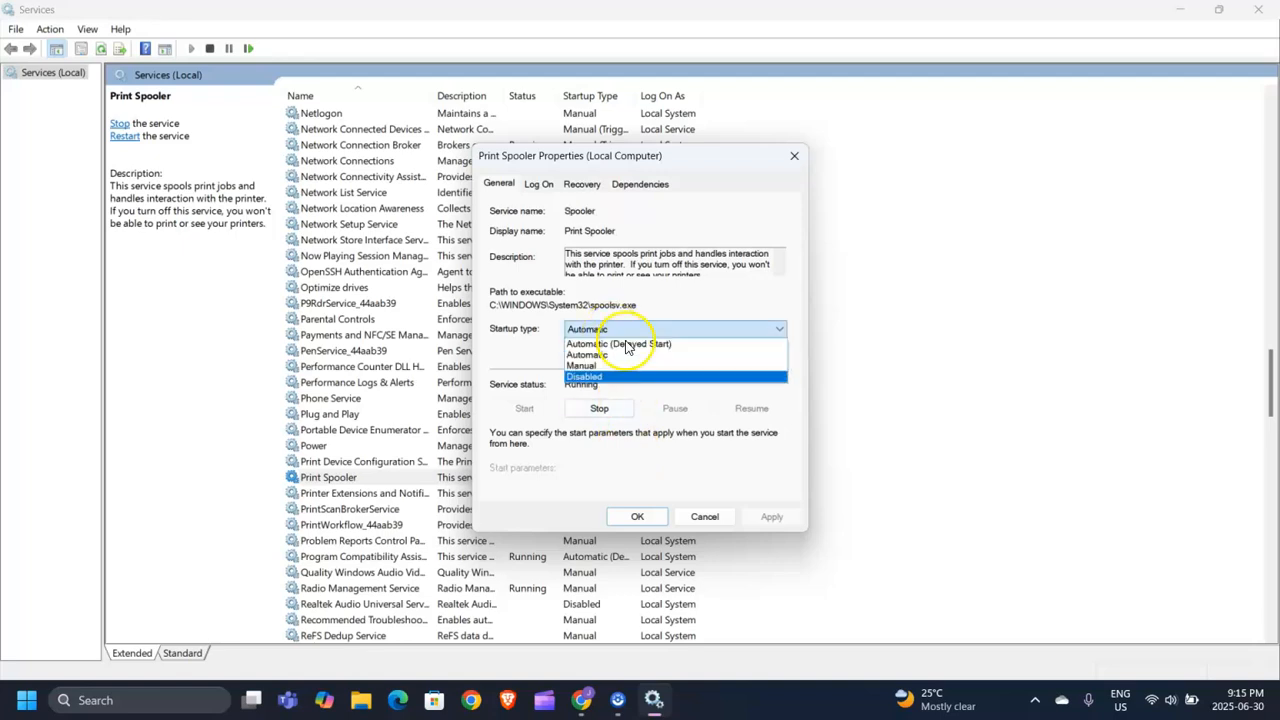
left_click(793, 165)
left_click(793, 168)
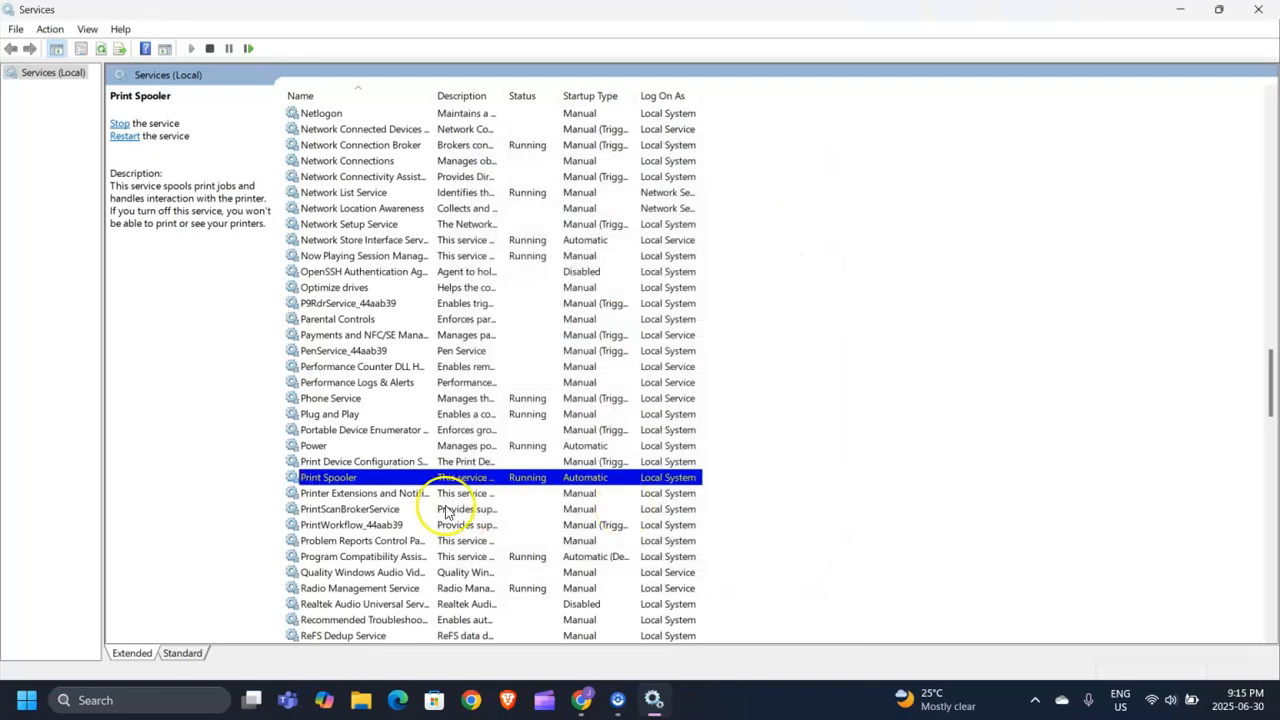
Set Print Spooler's startup type to Disabled, apply with OK, and minimize the Services window.
right_click(527, 481)
left_click(580, 634)
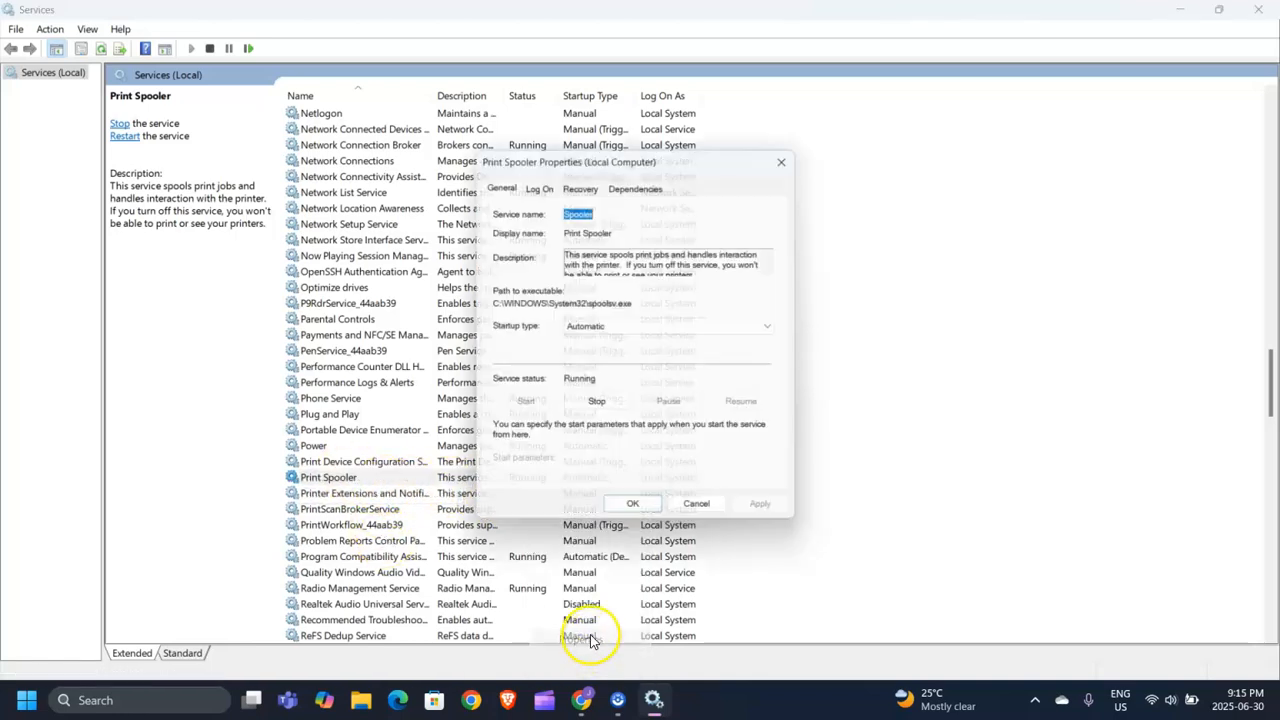
left_click(628, 329)
left_click(614, 377)
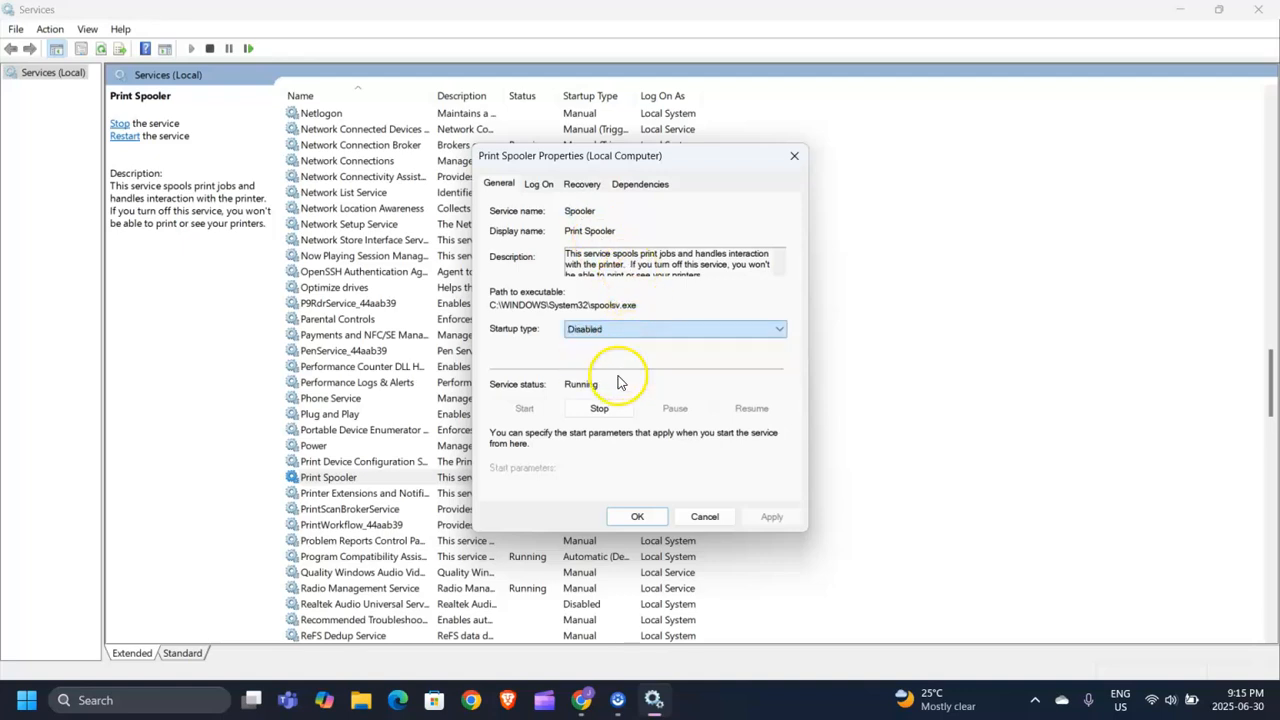
left_click(637, 516)
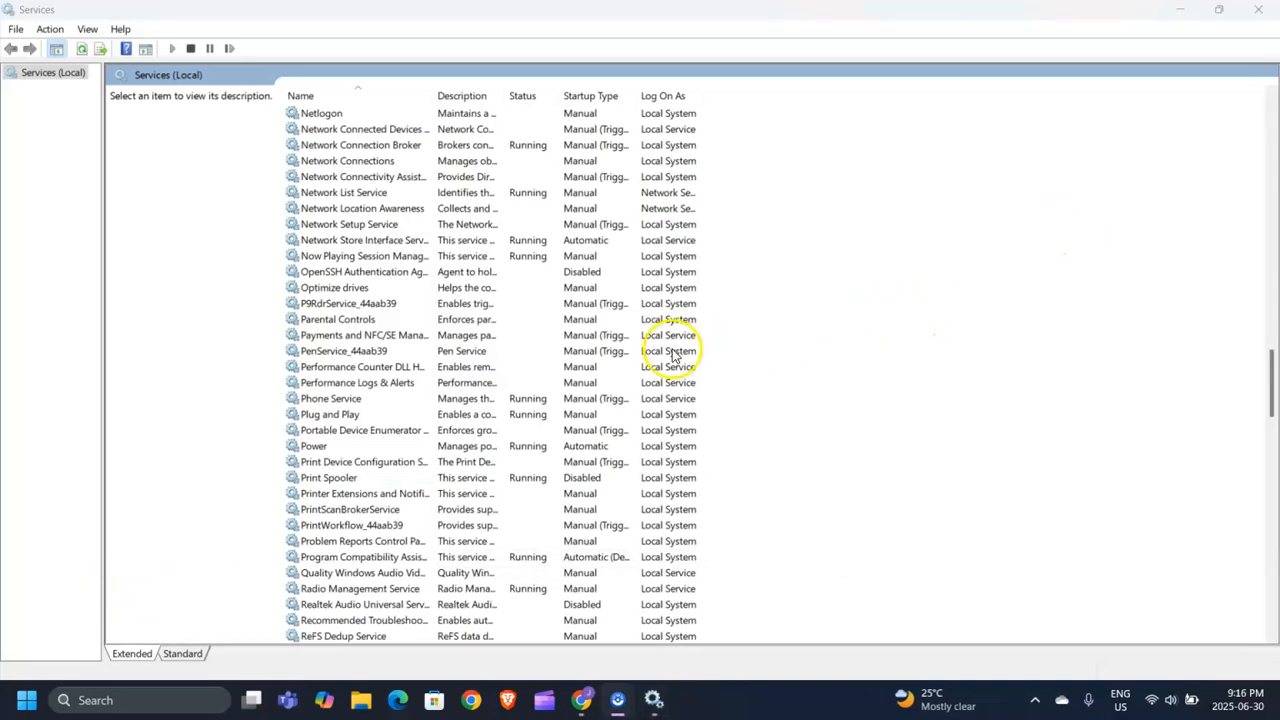
left_click(1183, 14)
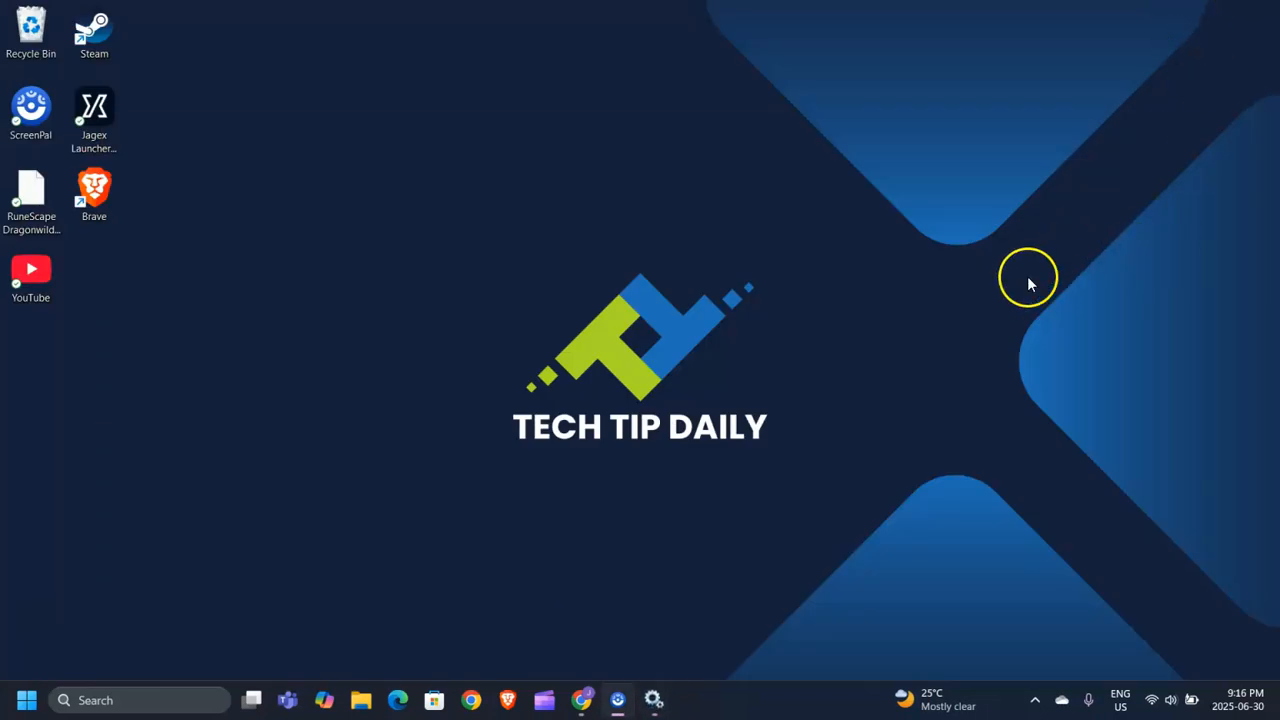